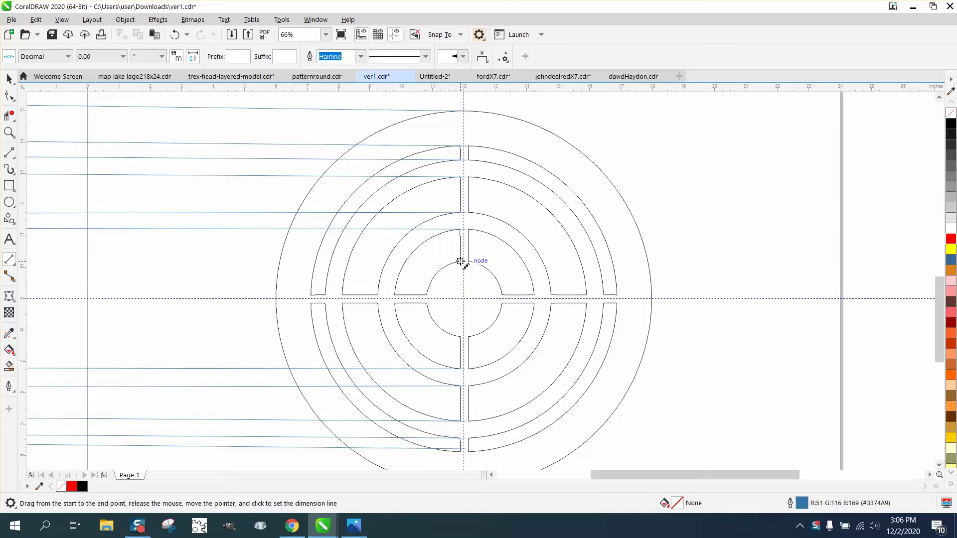
- Dimension the innermost circle's vertical diameter and place the dimension line beside the 4.46" dimension
left_click_drag(460, 261, 459, 337)
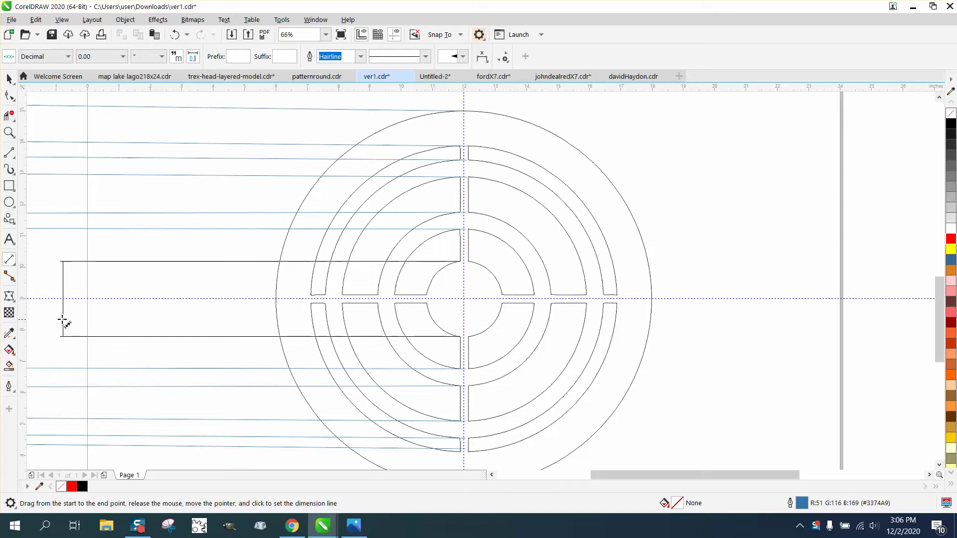
left_click(58, 317)
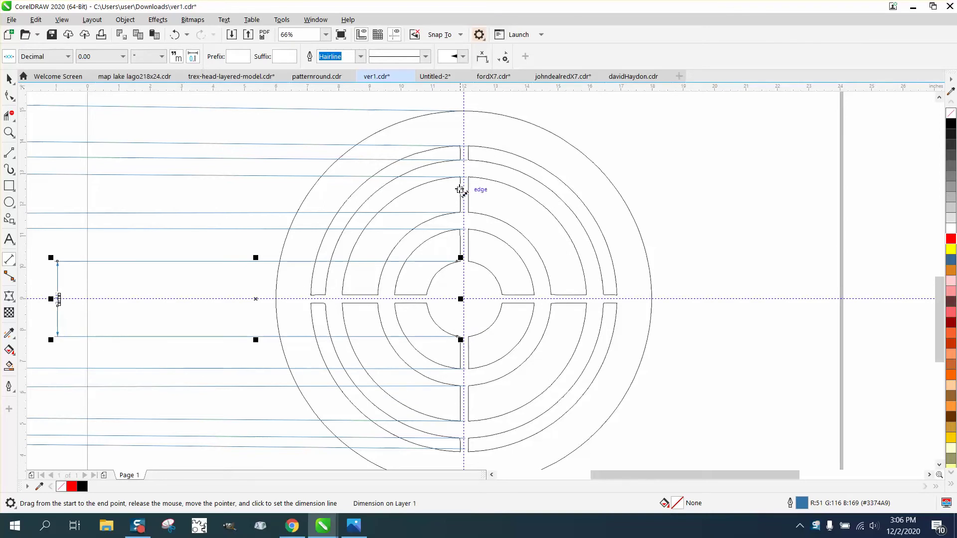
scroll(602, 182, "down", 3)
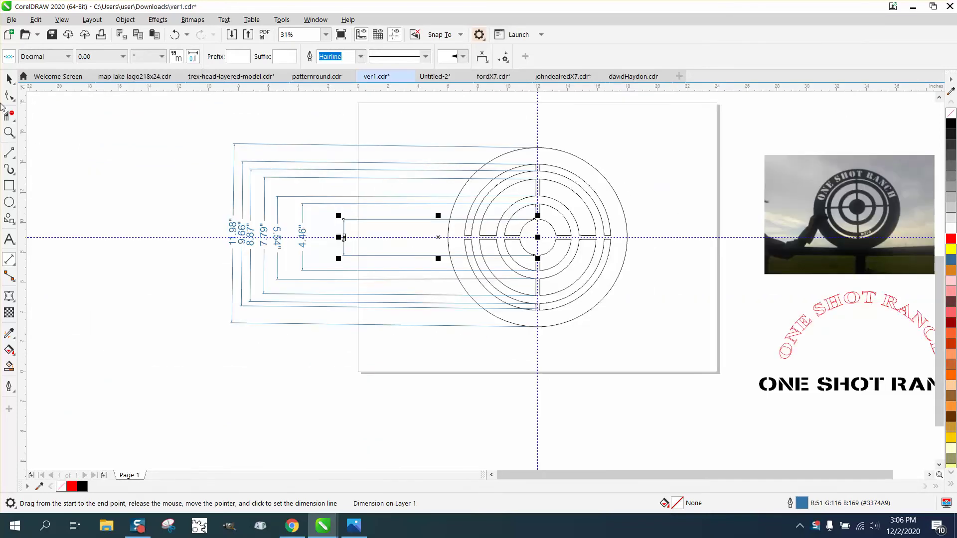
left_click(8, 79)
left_click_drag(343, 237, 318, 237)
left_click(209, 344)
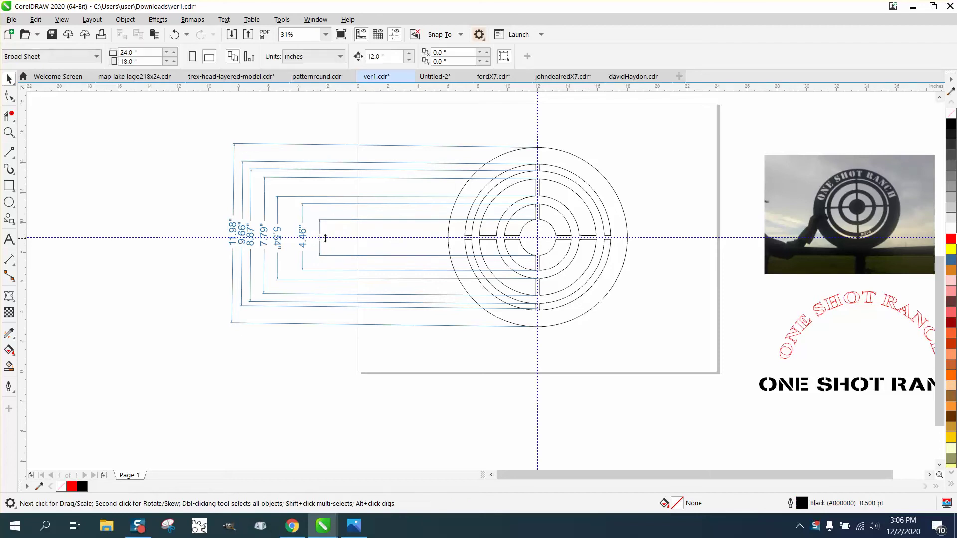
- Set the innermost circle's dimension text to 36 pt
left_click(320, 238)
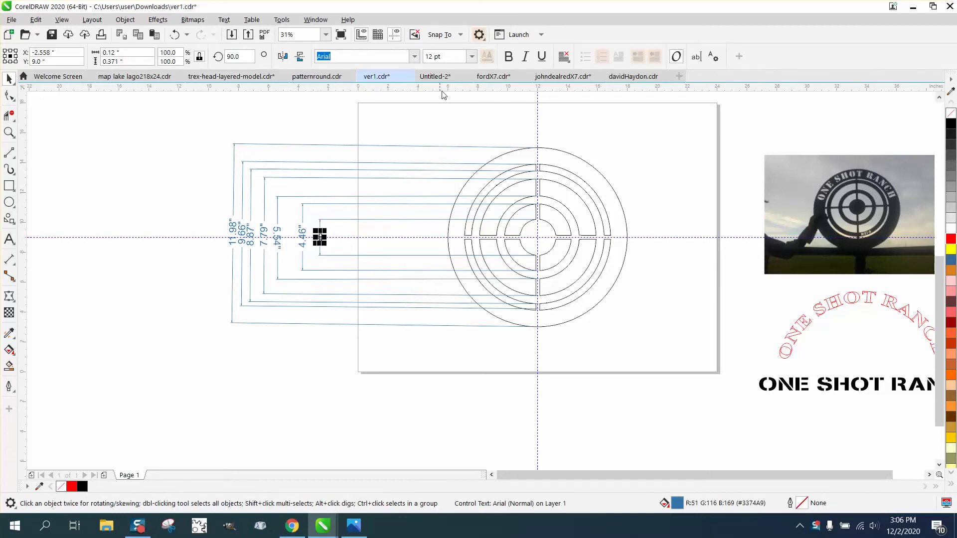
left_click(472, 56)
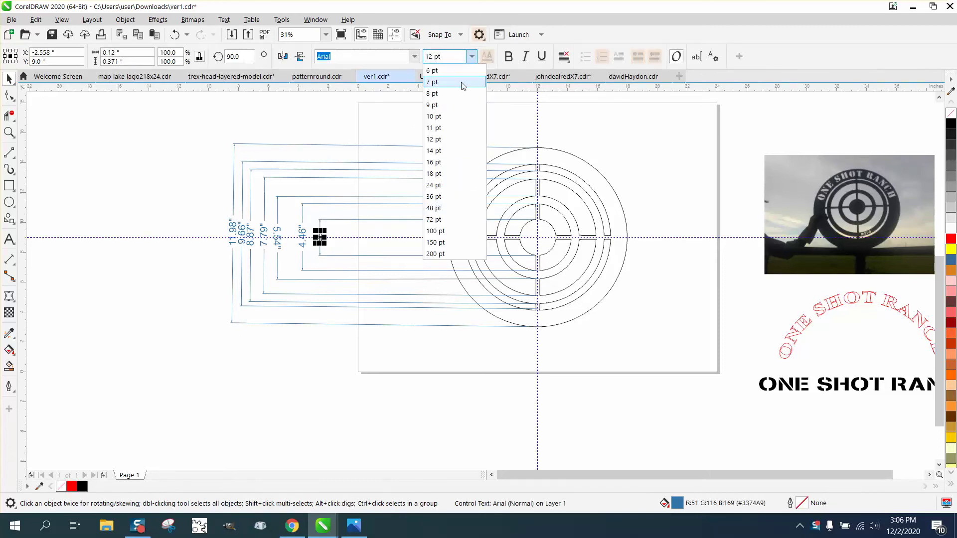
left_click(432, 199)
- Draw a circle beside the outermost dimension line and set its diameter to 11.98 inches
scroll(286, 227, "down", 2)
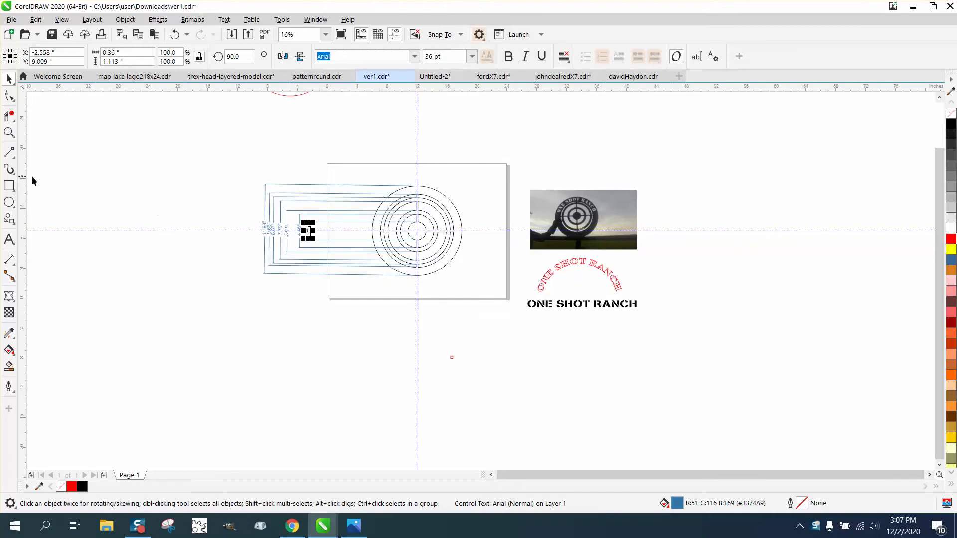
left_click(9, 132)
left_click_drag(164, 165, 544, 336)
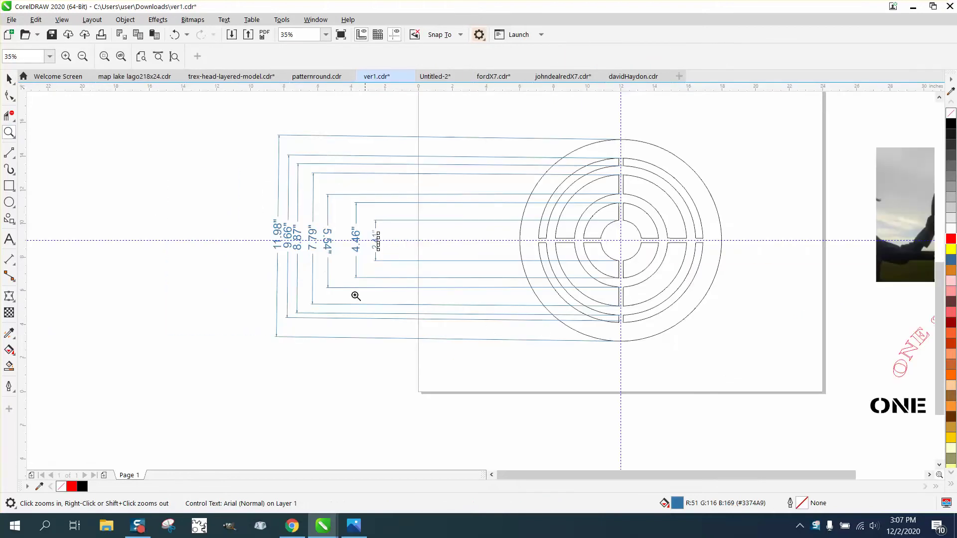
left_click(9, 202)
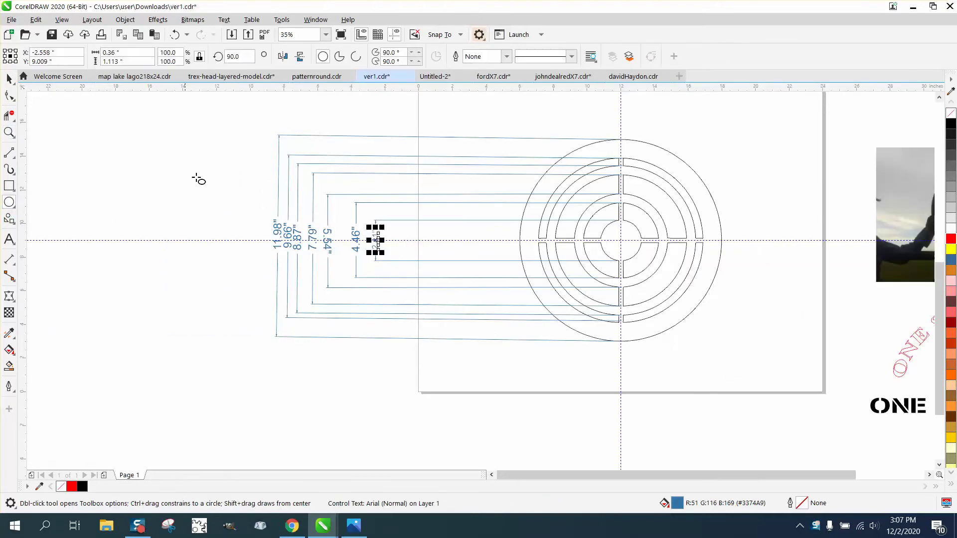
left_click_drag(221, 160, 28, 353)
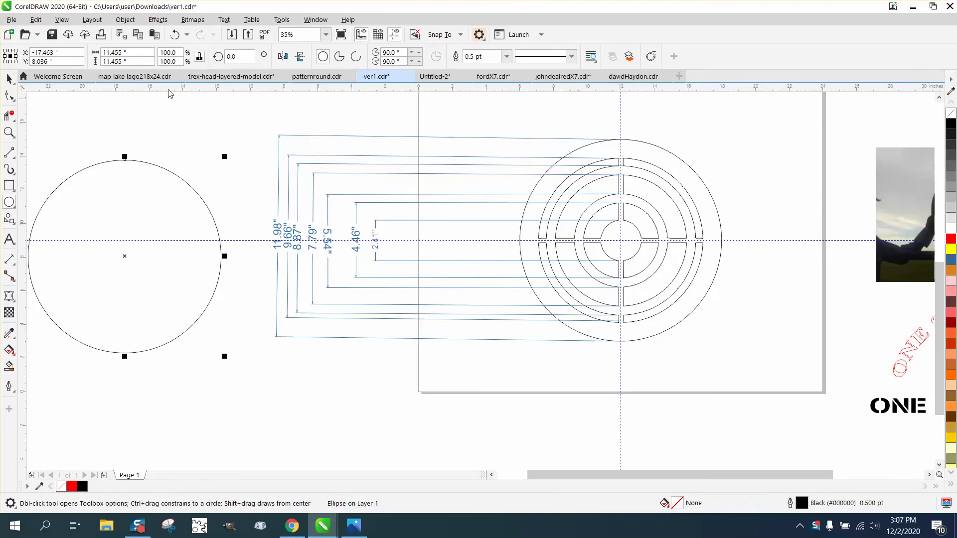
left_click(151, 54)
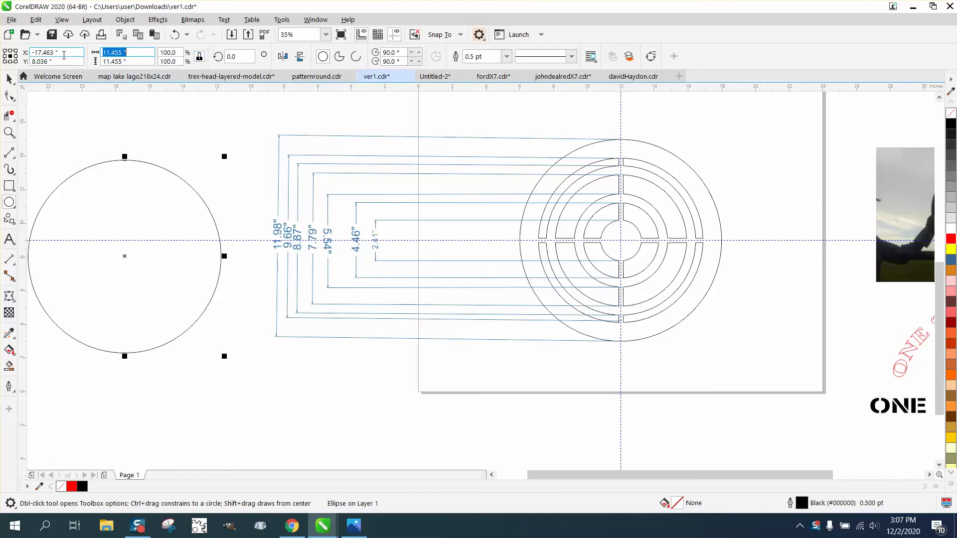
type("11.98")
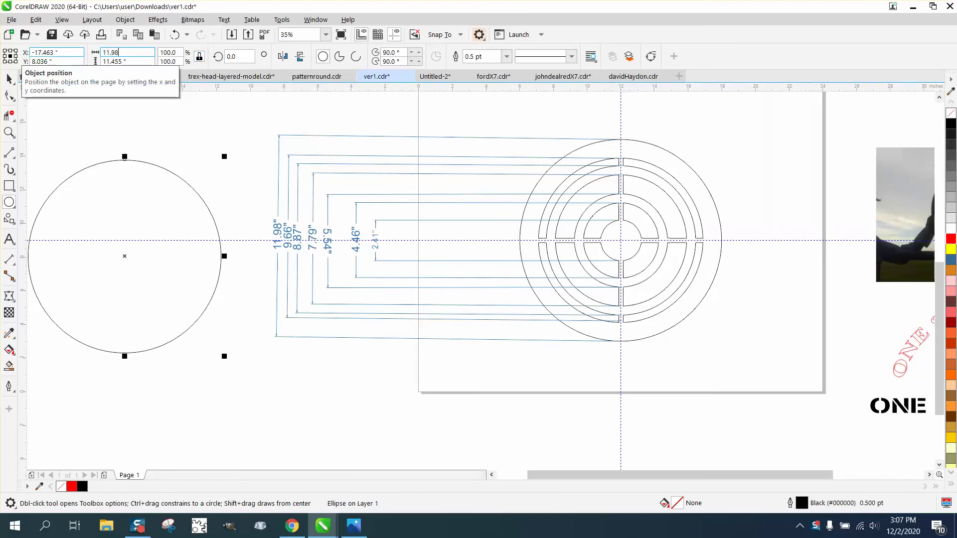
key("Return")
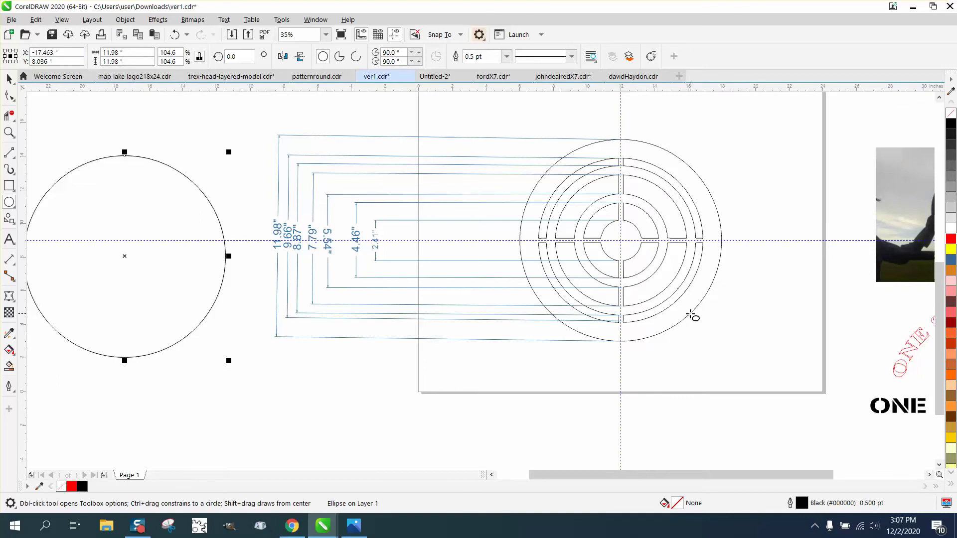
- Add concentric copies of the new circle with diameters of 9.66 and 8.87 inches
left_click(128, 53)
type("9.")
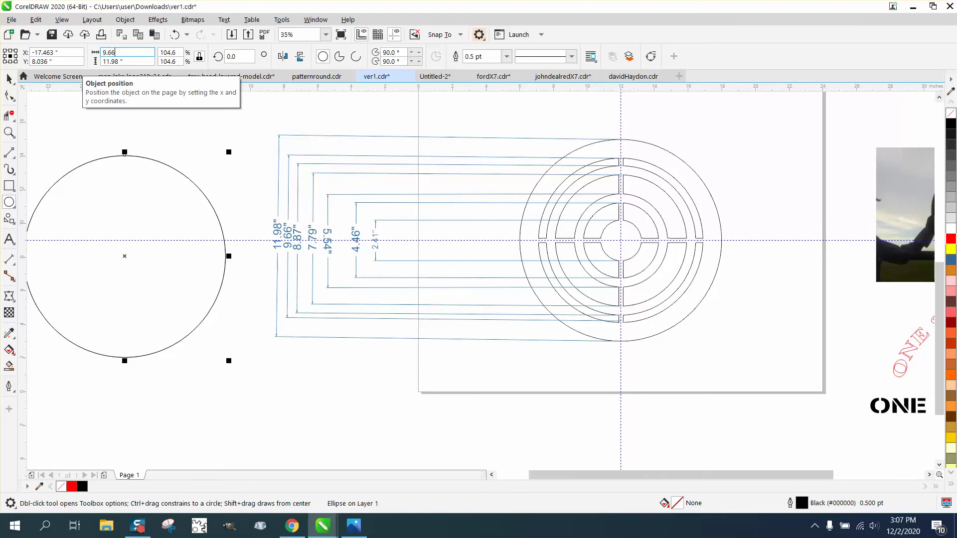
type("66")
key("Return")
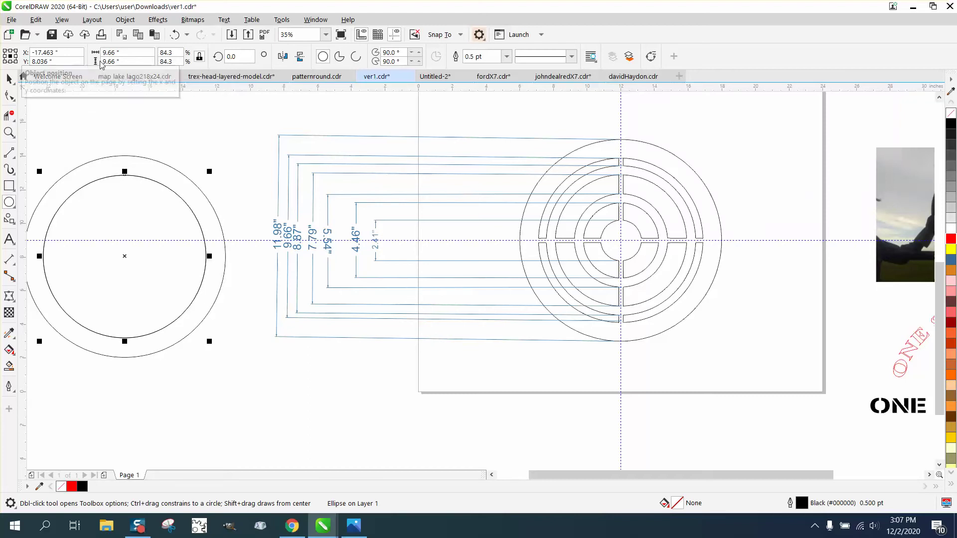
left_click_drag(118, 53, 75, 53)
type("8.87")
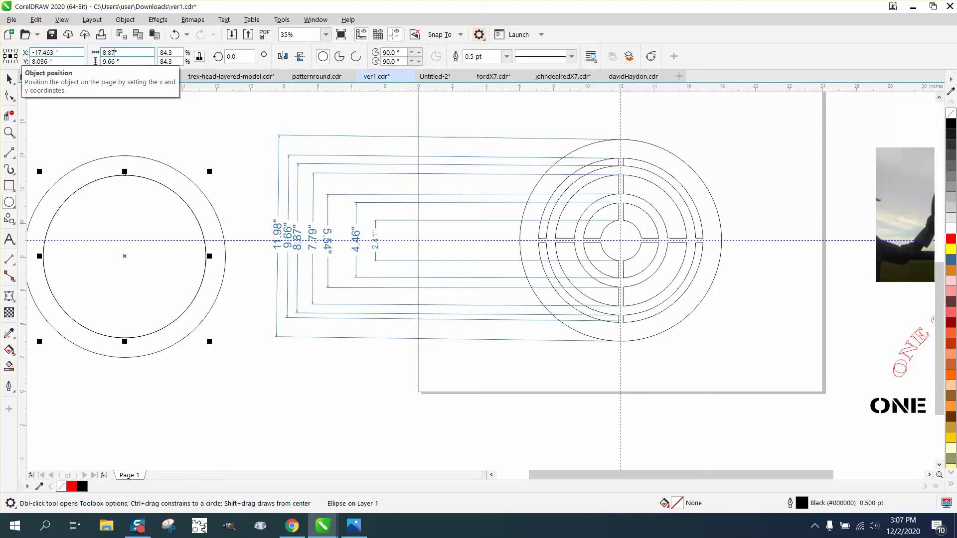
key("Return")
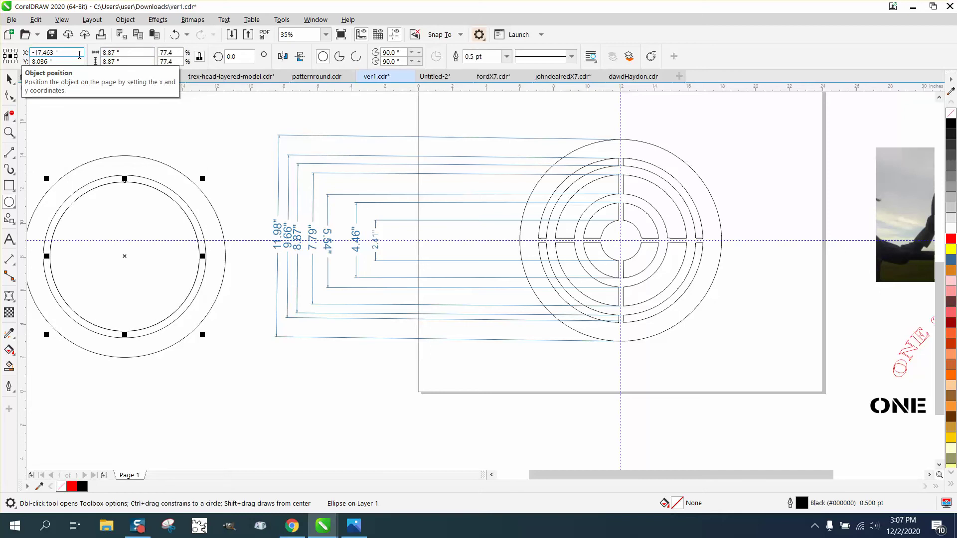
- Add two more concentric circle copies inside, with diameters of 7.79 and 5.54 inches
double_click(121, 53)
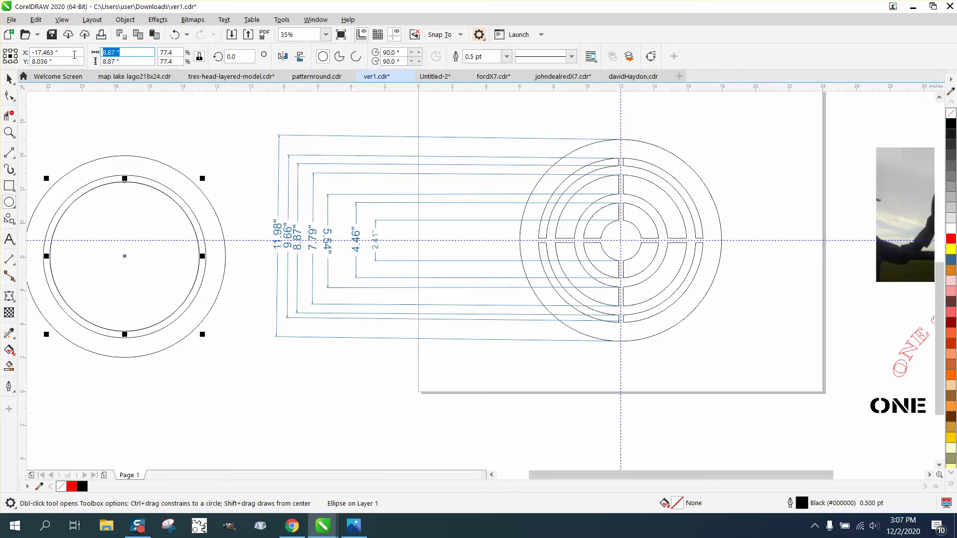
type("7.79+")
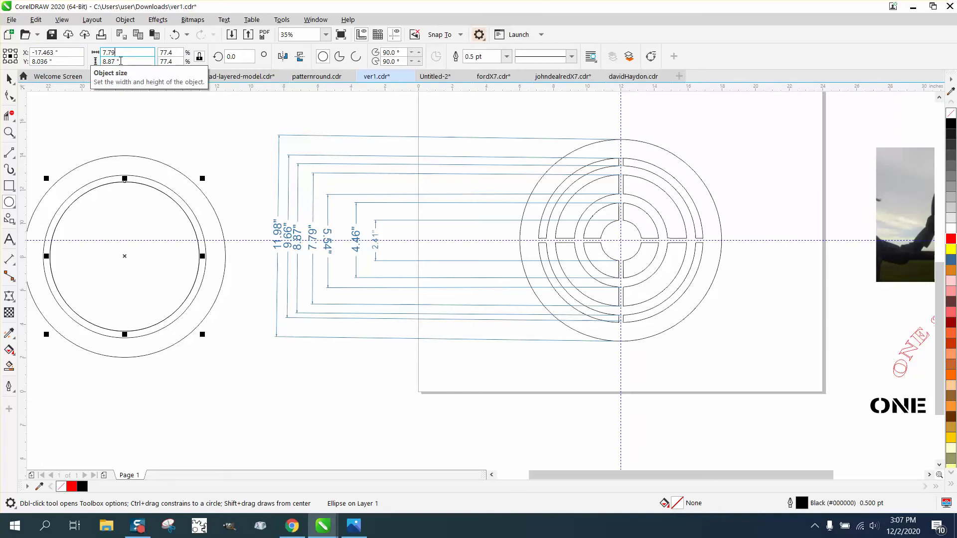
key("Return")
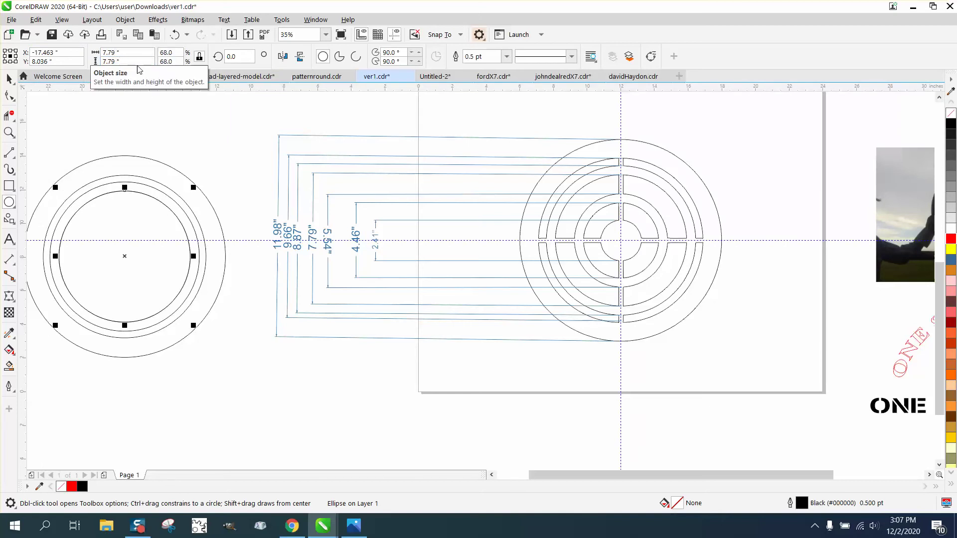
left_click(125, 52)
type("5")
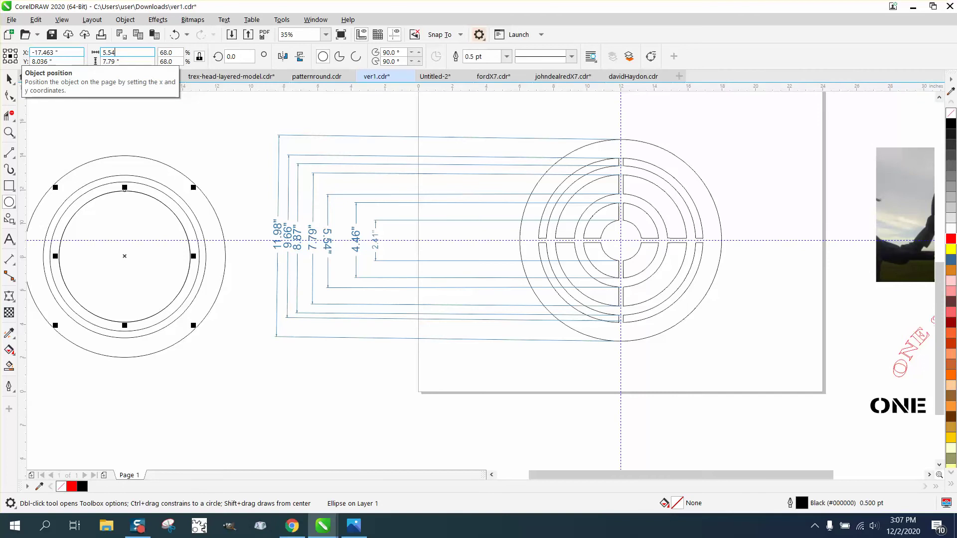
type(".54")
key("Return")
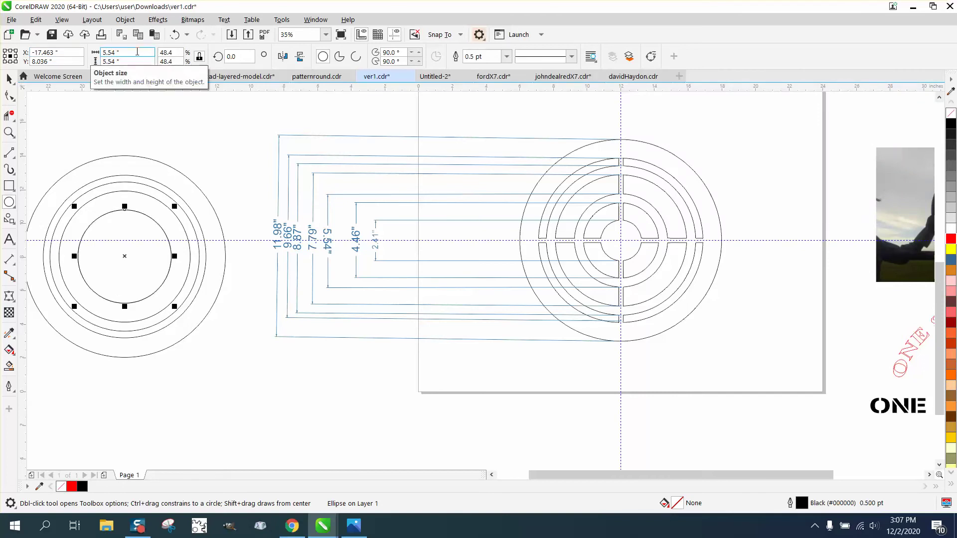
- Add the two innermost concentric circle copies, with diameters of 4.46 and 2.41 inches
left_click_drag(137, 52, 86, 54)
type("4")
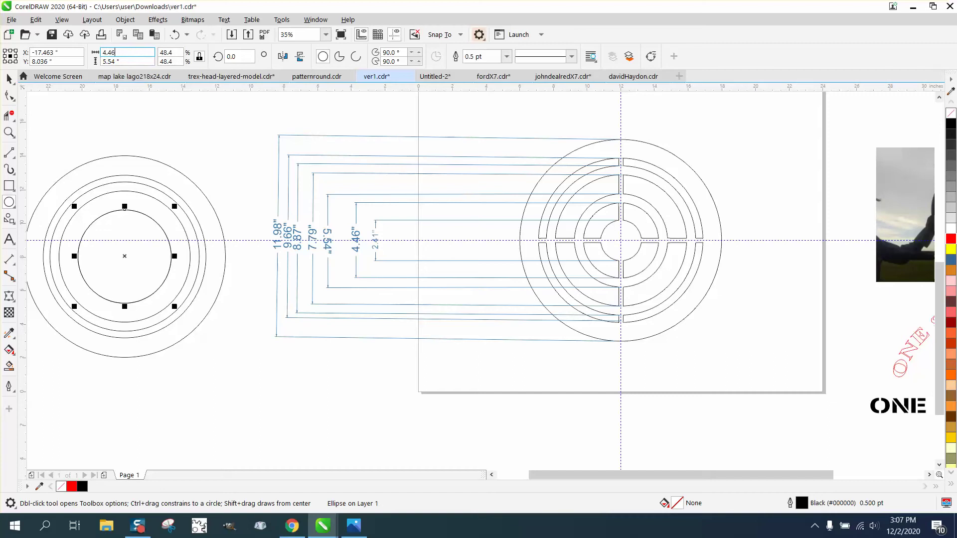
type(".46")
key("Return")
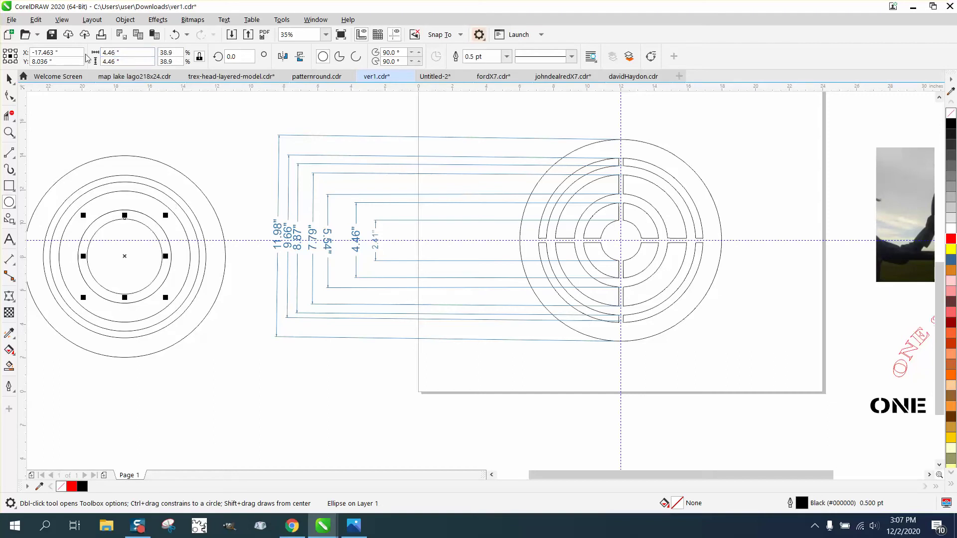
triple_click(137, 52)
type("2.")
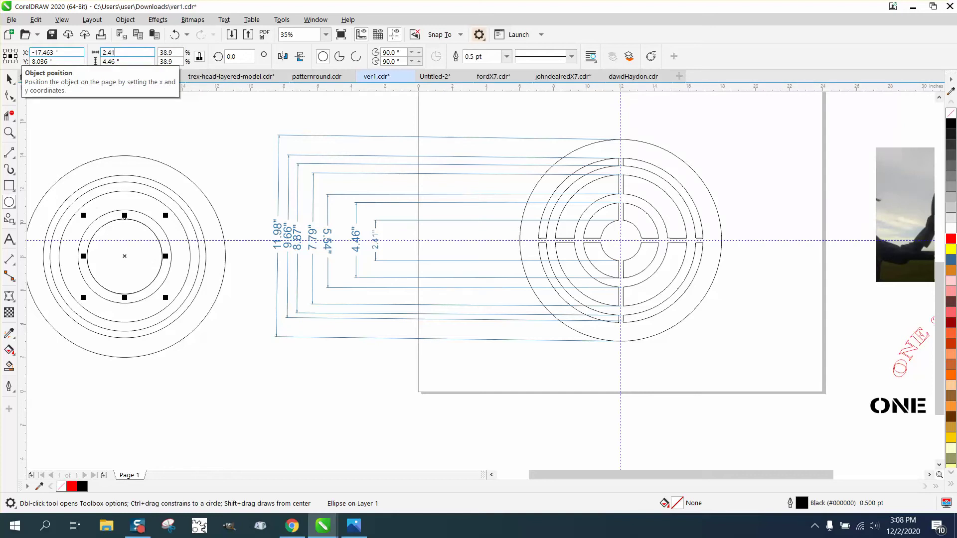
type("41")
key("Return")
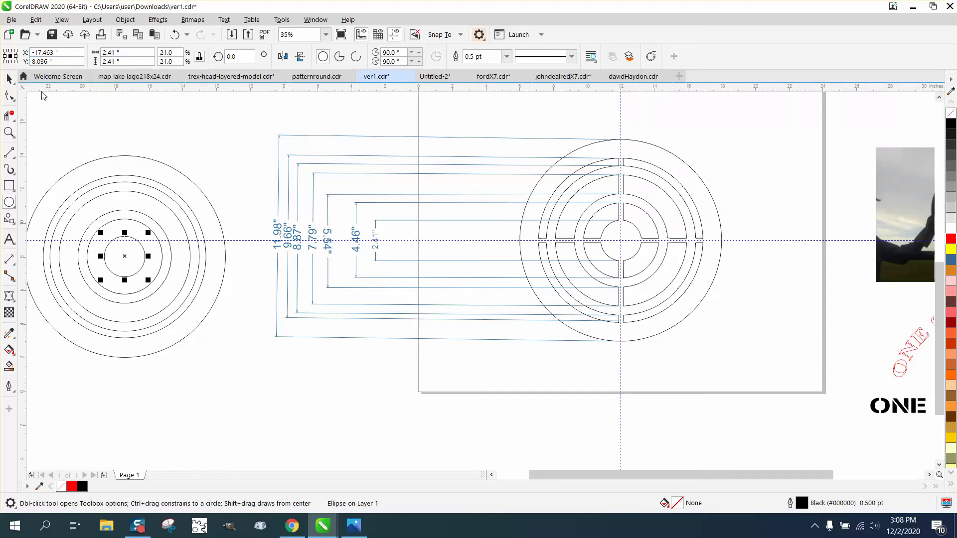
- Delete all the dimension lines between the new circles and the original target
left_click(9, 78)
left_click_drag(230, 116, 450, 356)
key("Delete")
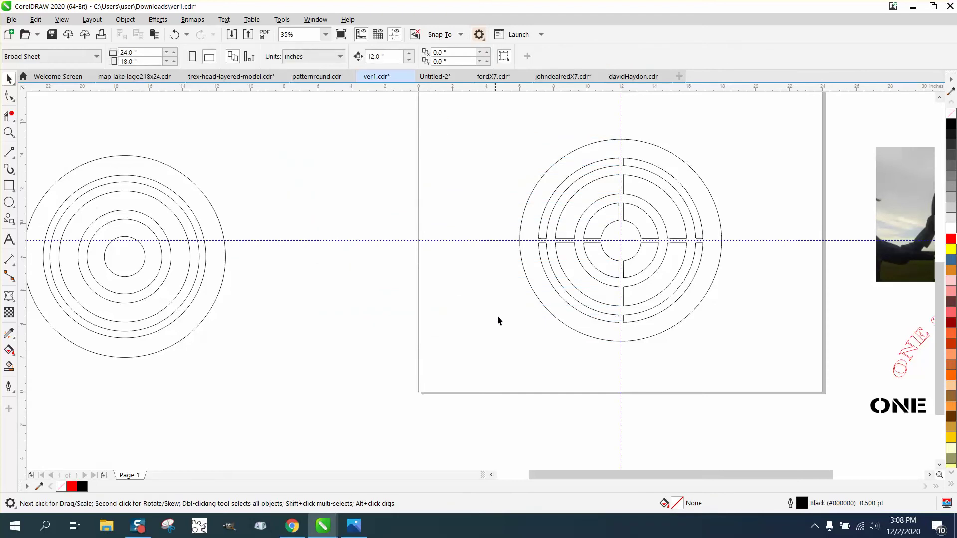
- Give all seven new circles a red outline and center them on the page over the original target
scroll(222, 204, "down", 2)
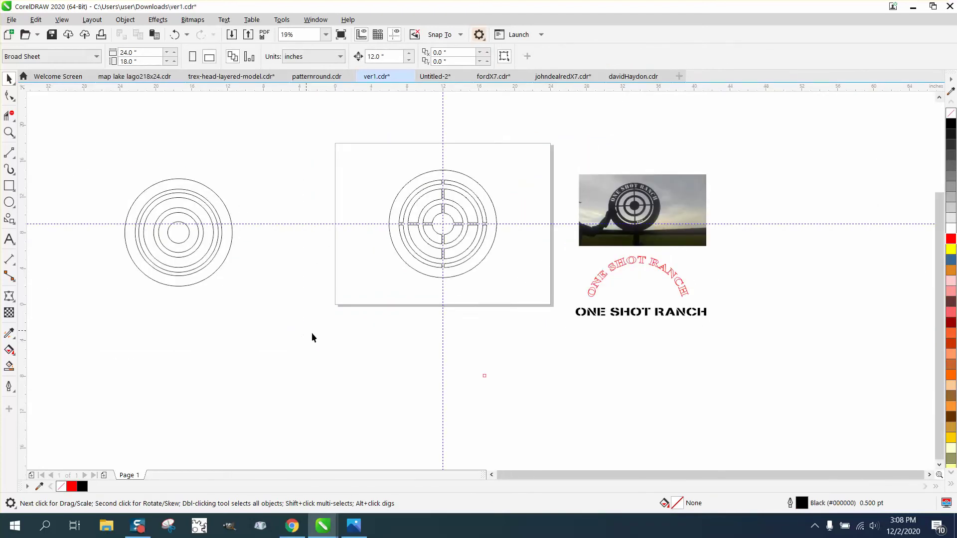
left_click_drag(312, 333, 112, 165)
right_click(951, 242)
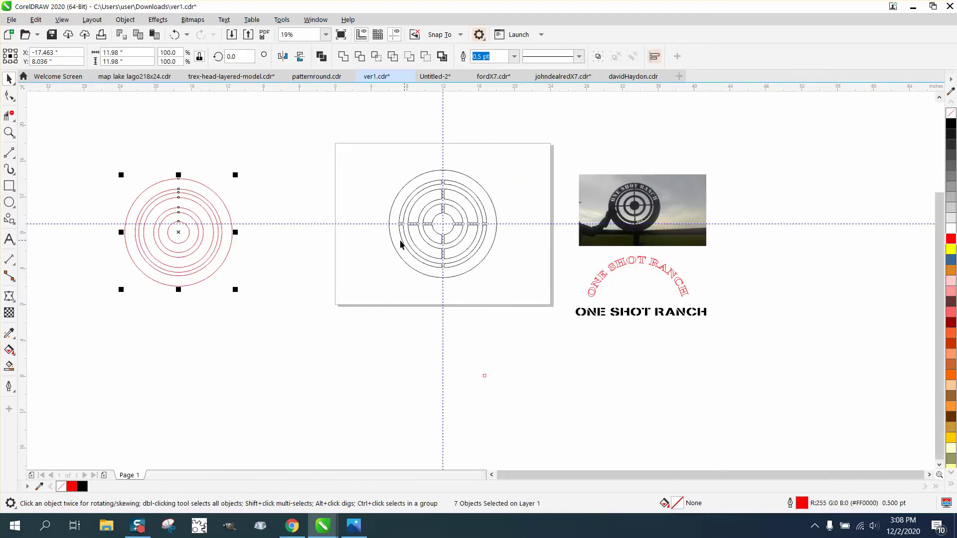
key("p")
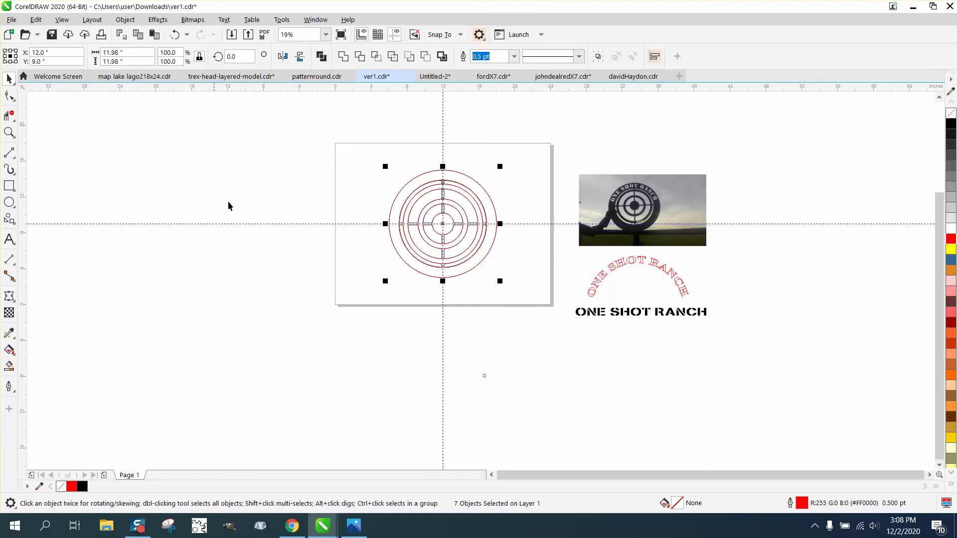
- Enlarge the second-largest red circle about its center to about 9.735 inches, matching the outer edge of the traced ring
left_click(9, 132)
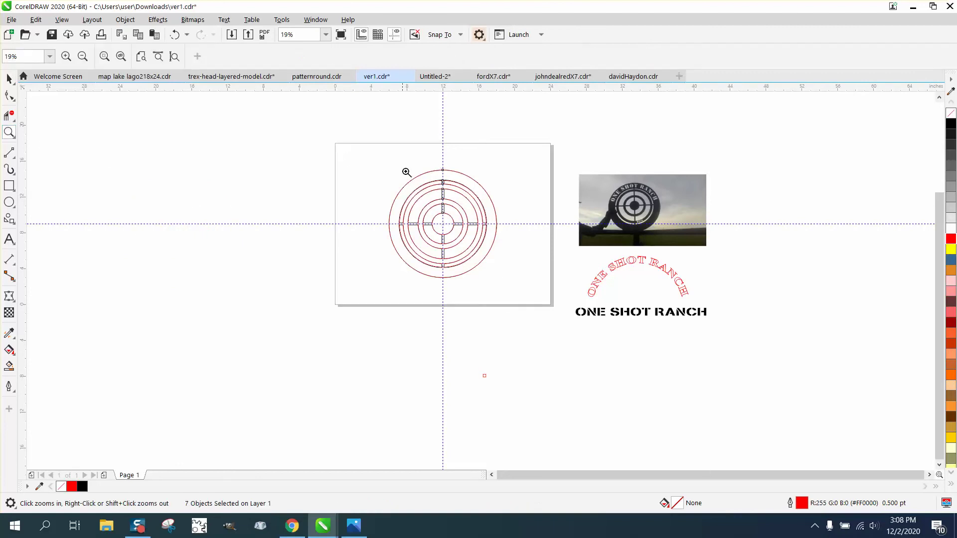
left_click_drag(405, 170, 495, 224)
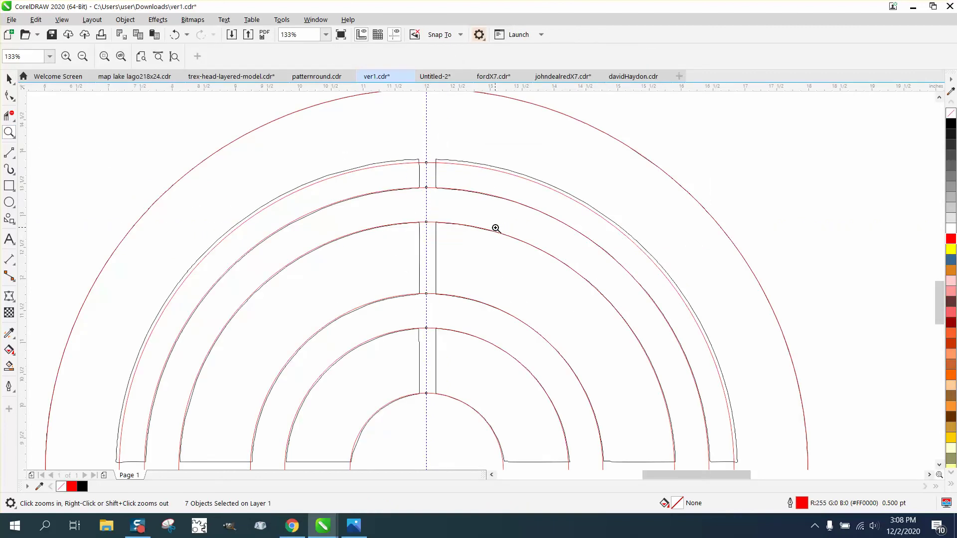
left_click(10, 79)
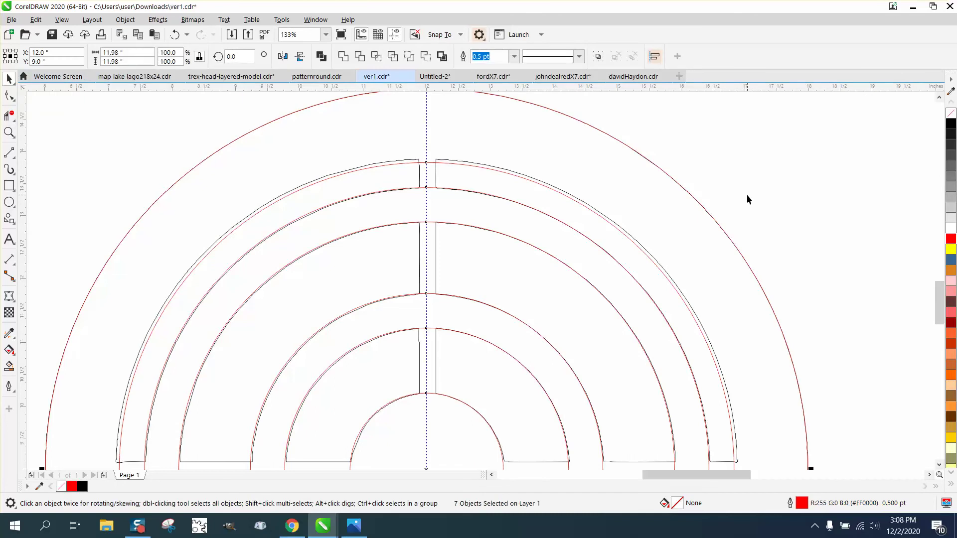
left_click(722, 170)
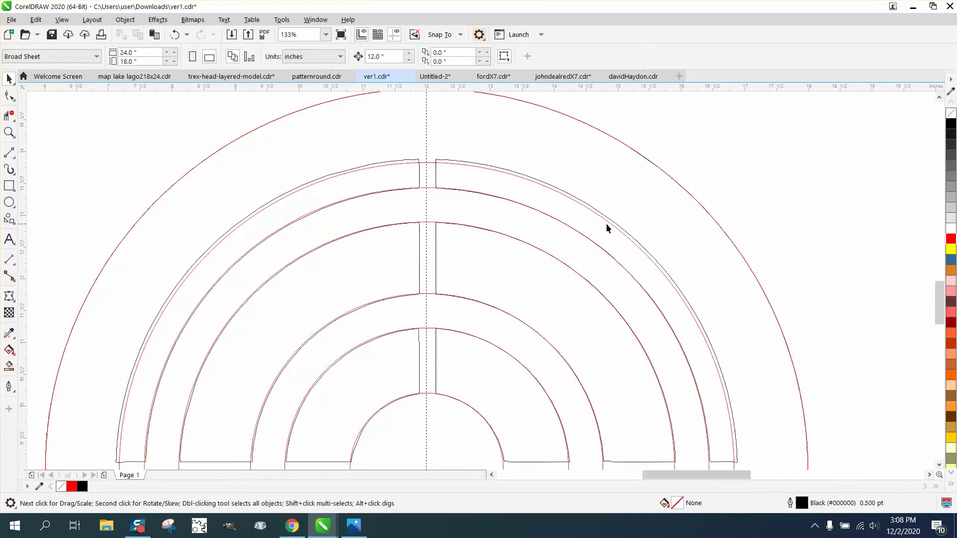
left_click(609, 223)
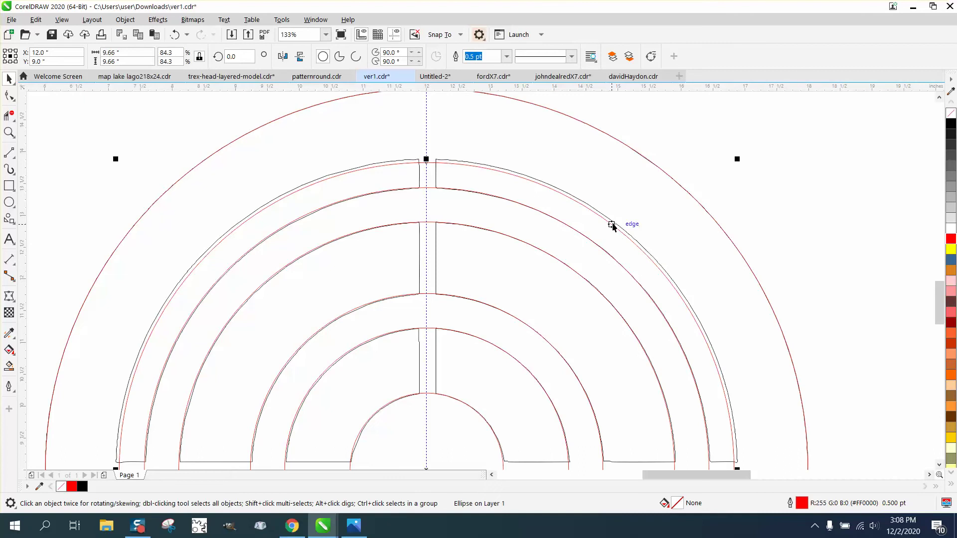
left_click_drag(738, 161, 740, 156)
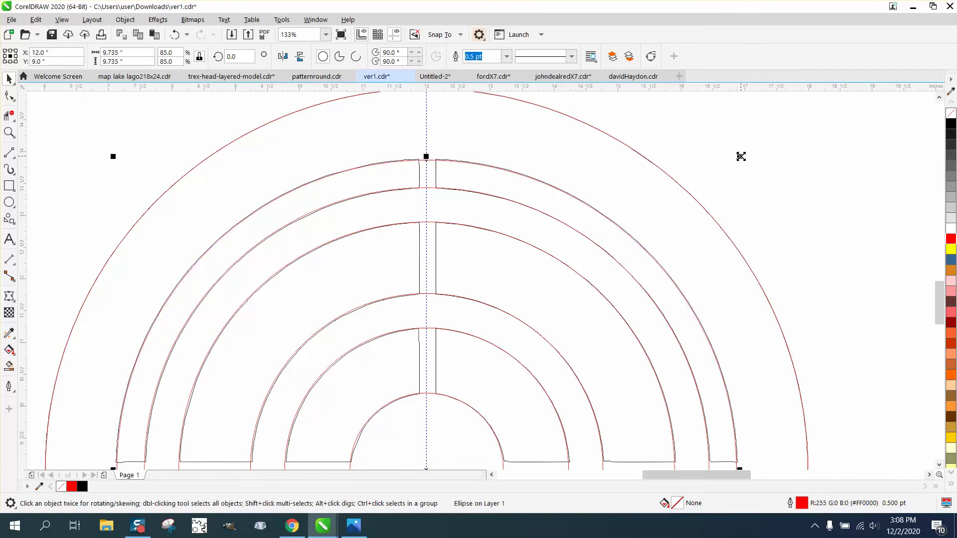
scroll(741, 157, "down", 2)
scroll(737, 156, "down", 1)
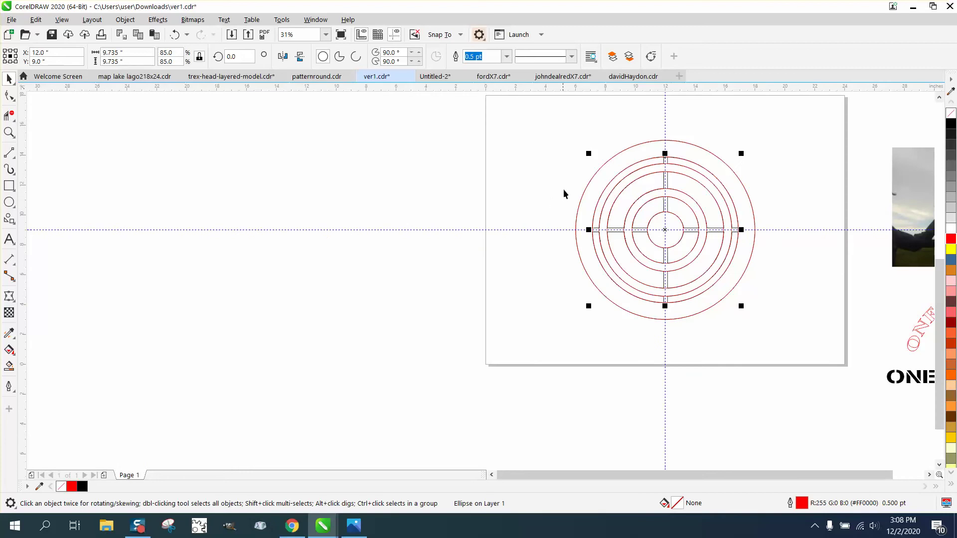
left_click(573, 178)
left_click(591, 180)
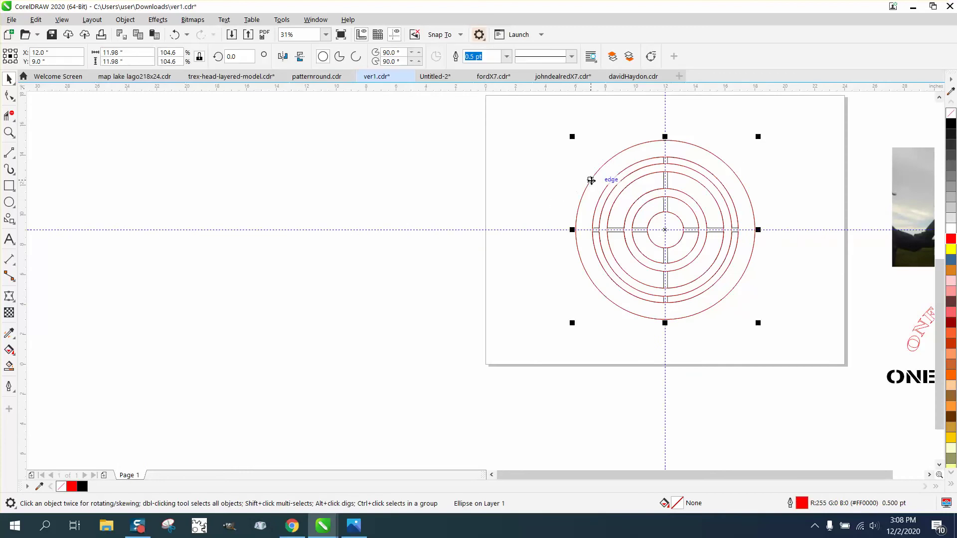
key("Left")
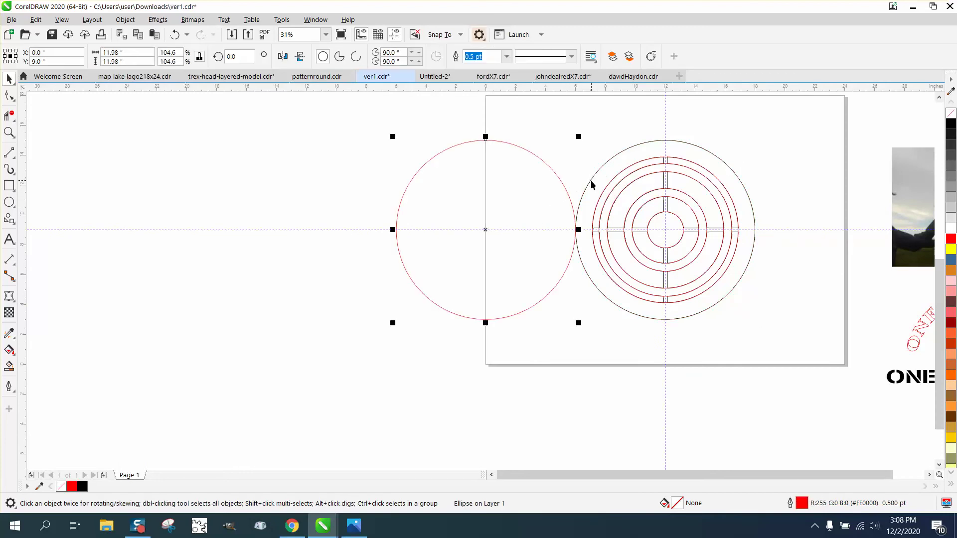
key("Left")
left_click(601, 195)
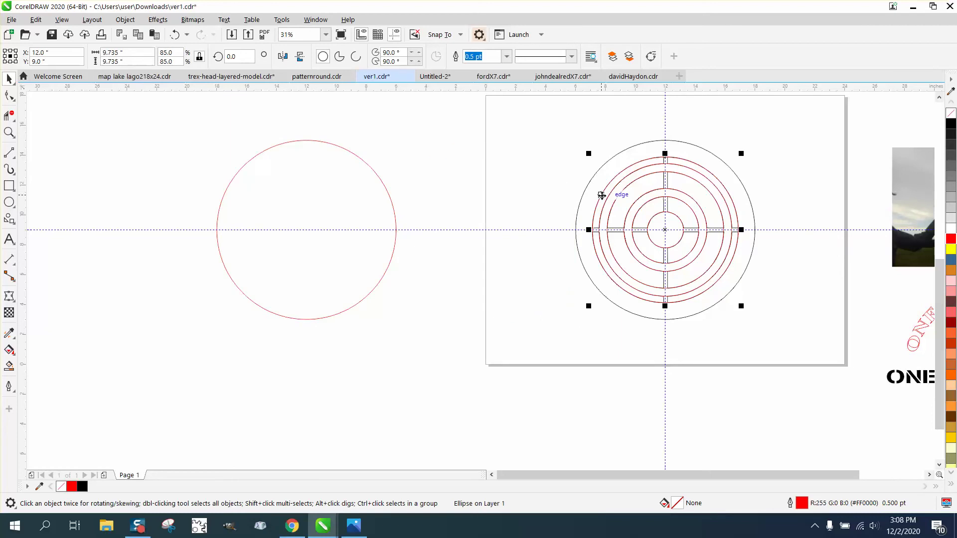
key("Left")
key("Left")
left_click(607, 202)
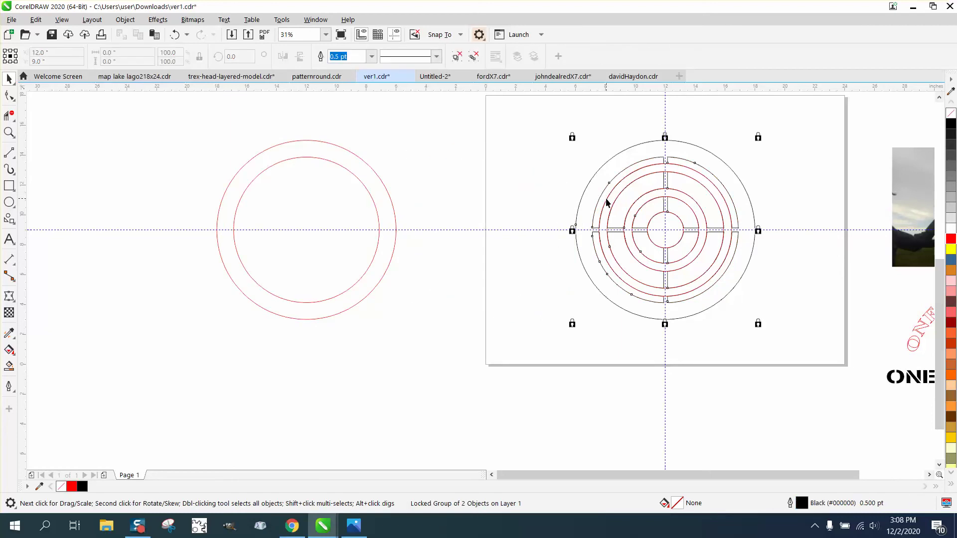
left_click_drag(173, 129, 477, 321)
key("Right")
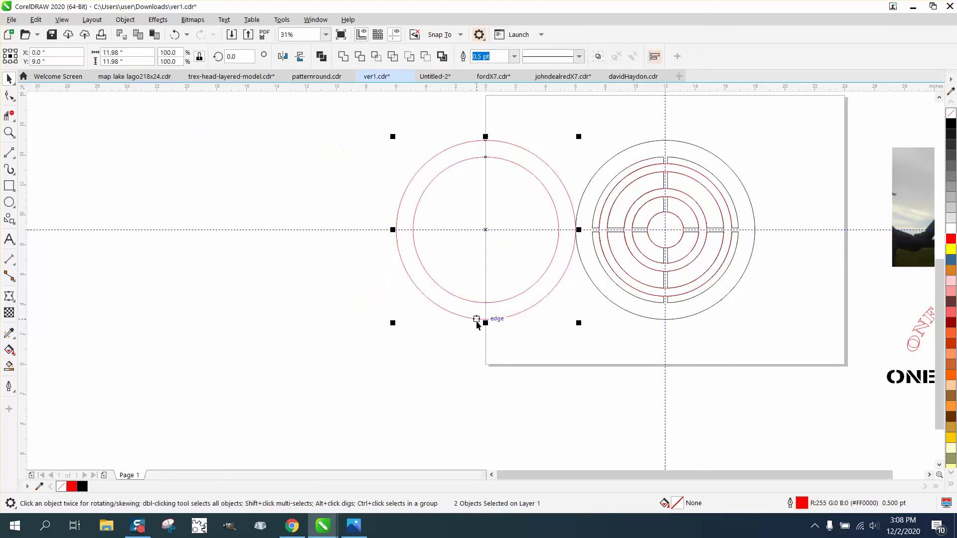
key("Right")
- Move all seven red circles together 24 inches to the left, off the traced target
left_click_drag(536, 126, 817, 364)
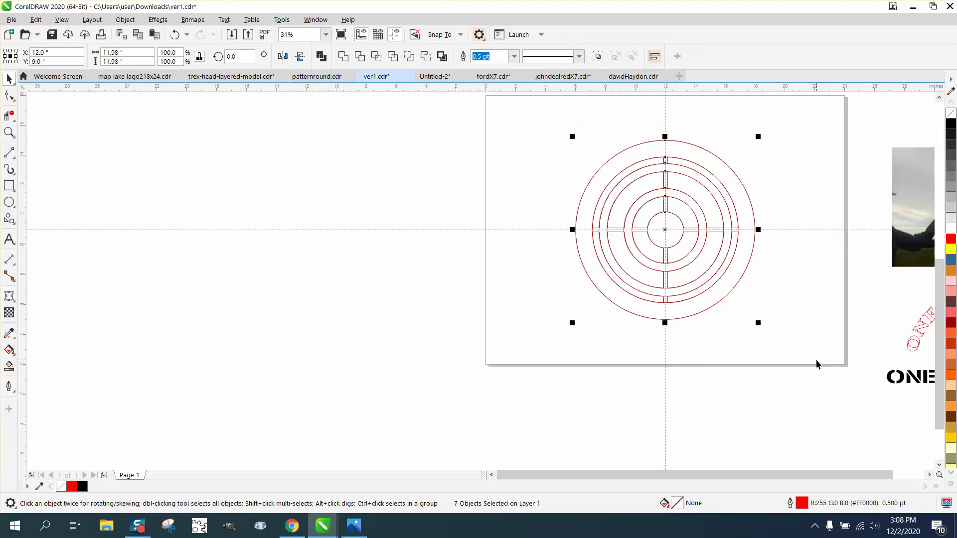
key("Left")
key("Left")
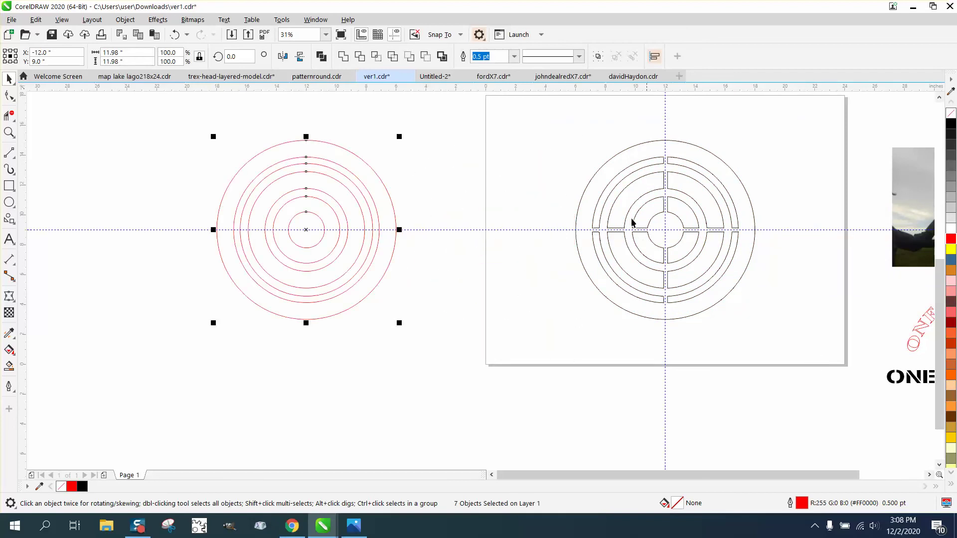
- Measure the width of the gap between the traced target's upper ring segments with a temporary rectangle, then remove it
left_click(11, 136)
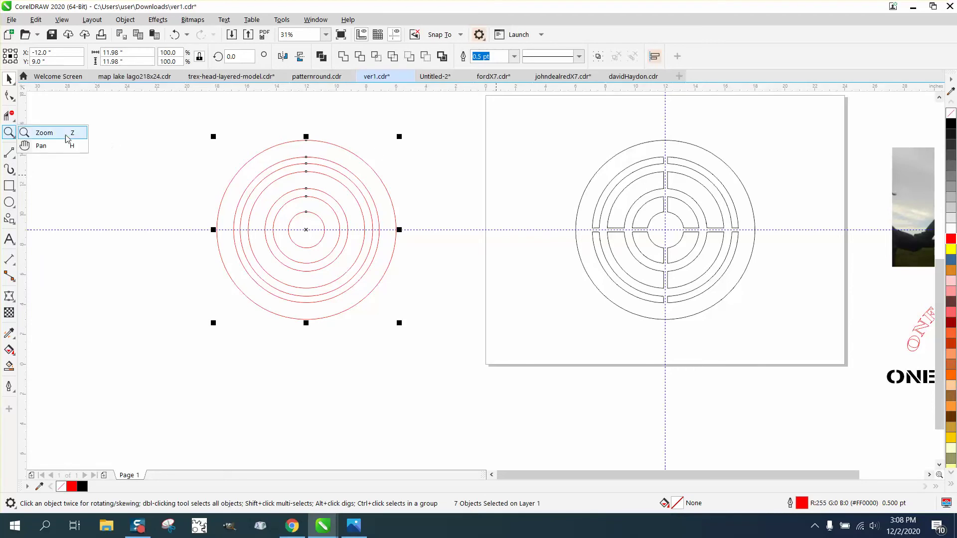
left_click(45, 132)
left_click_drag(662, 150, 737, 211)
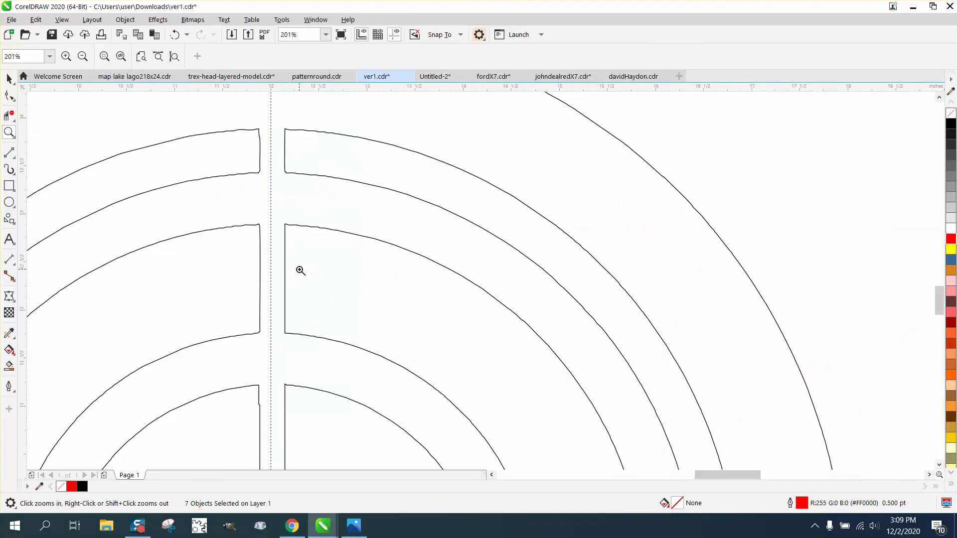
left_click(9, 186)
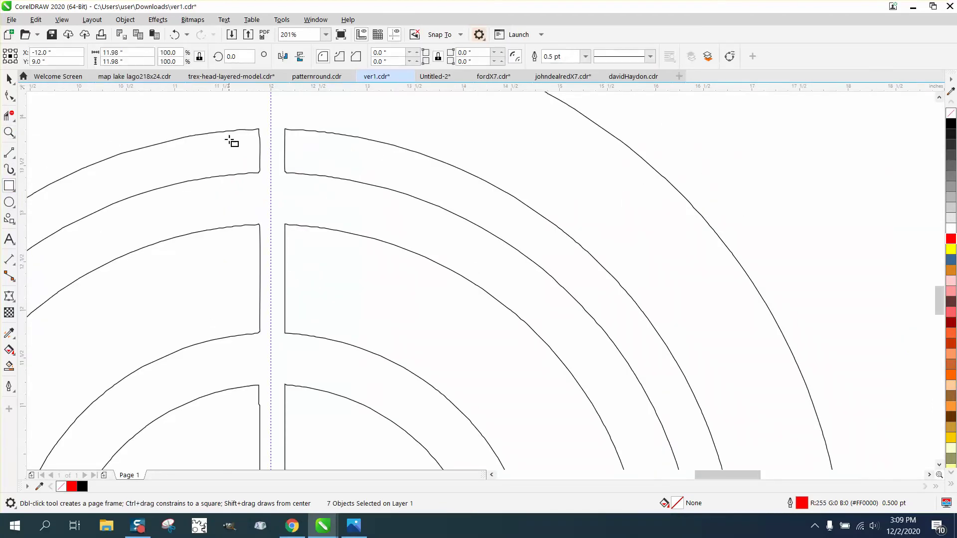
left_click_drag(259, 129, 284, 171)
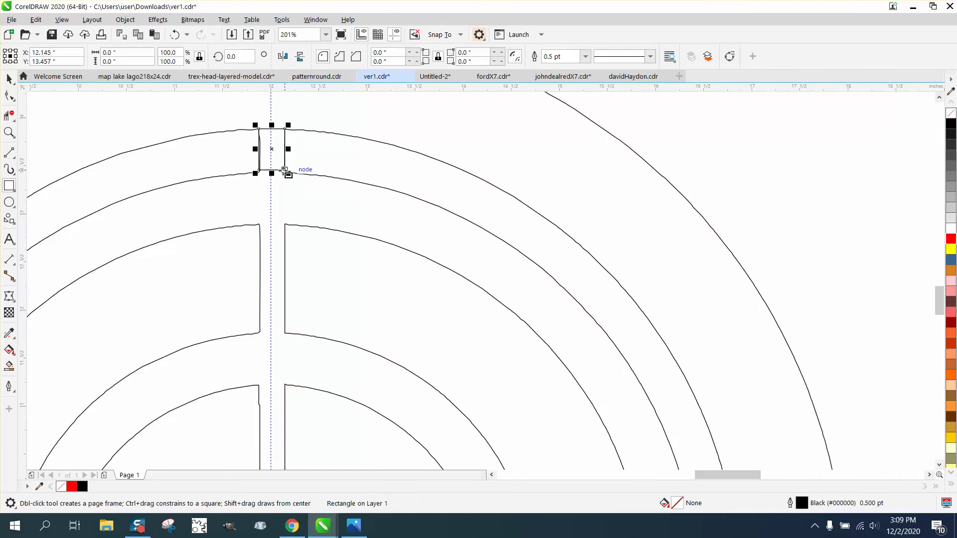
scroll(284, 171, "down", 5)
key("Escape")
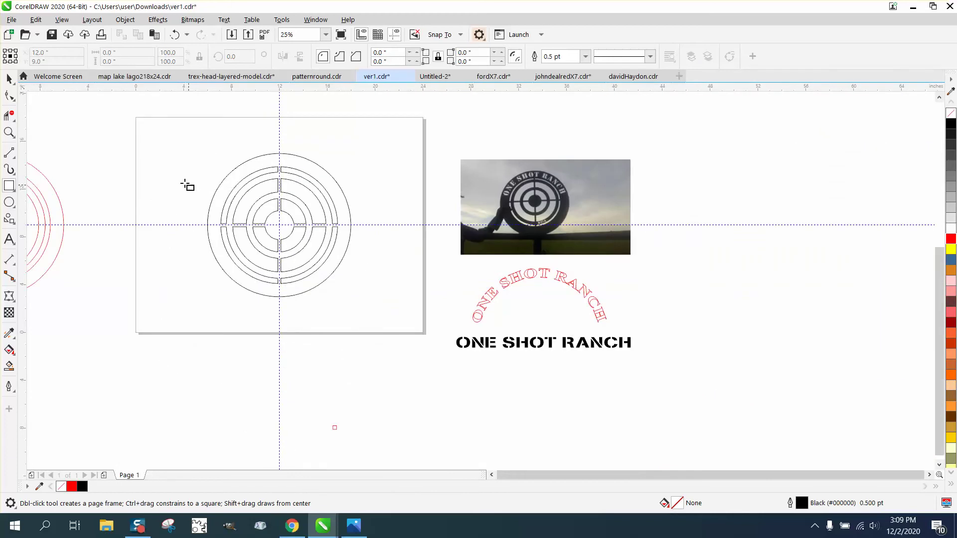
- Unlock the traced black target and move it 24 inches straight down, off the page
left_click(9, 79)
left_click_drag(375, 286, 381, 294)
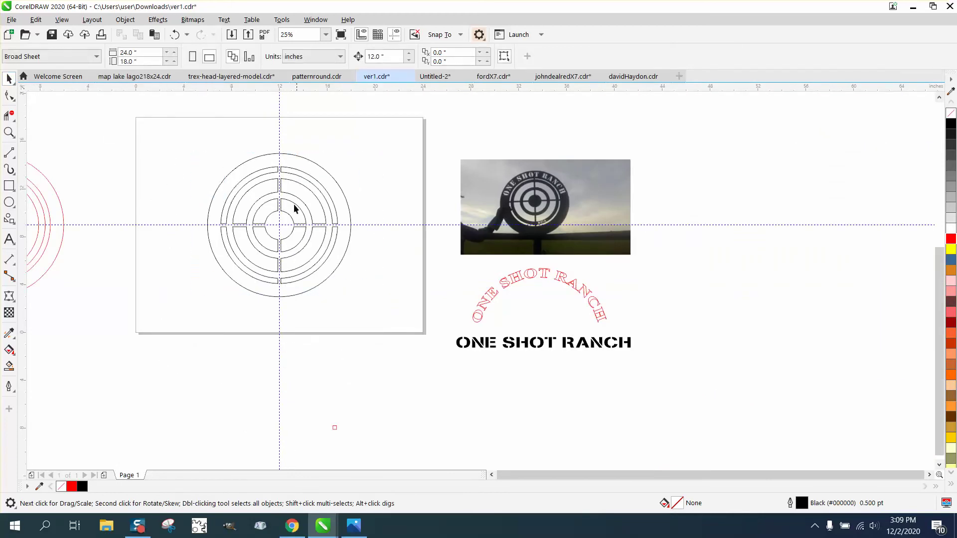
left_click(125, 20)
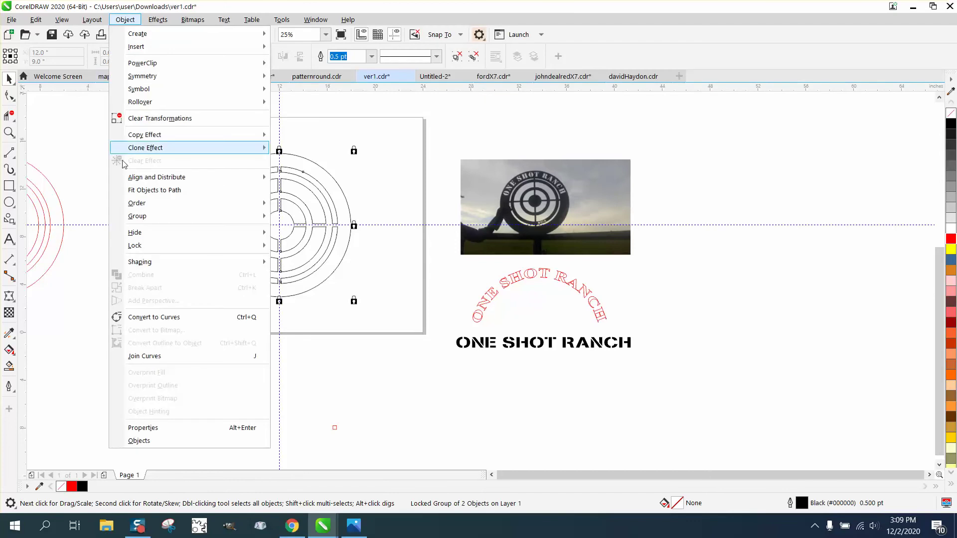
mouse_move(143, 221)
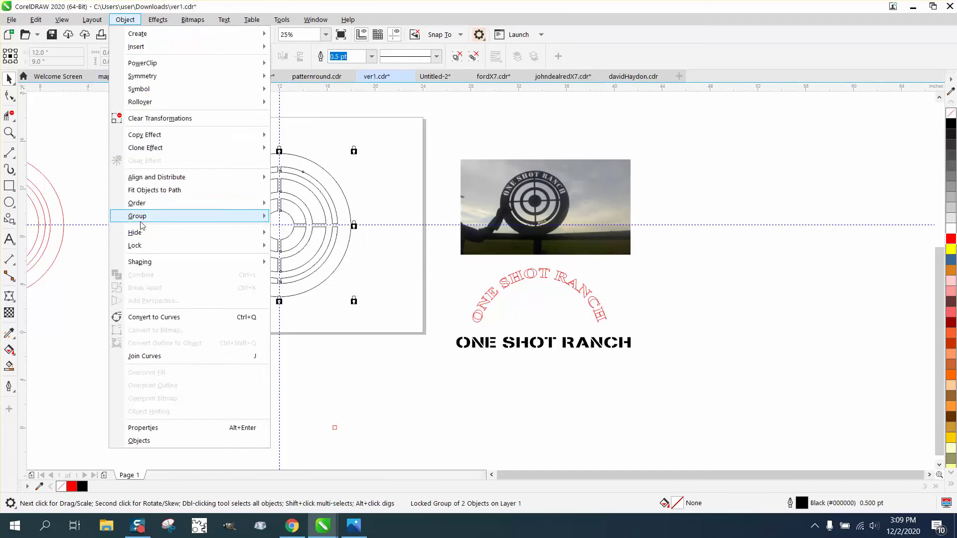
mouse_move(140, 247)
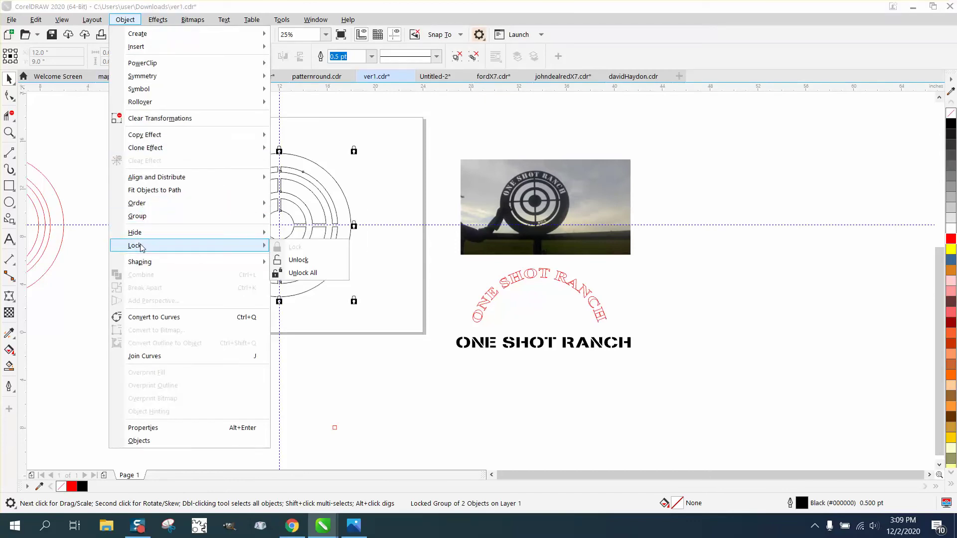
left_click(299, 273)
left_click_drag(183, 152, 393, 325)
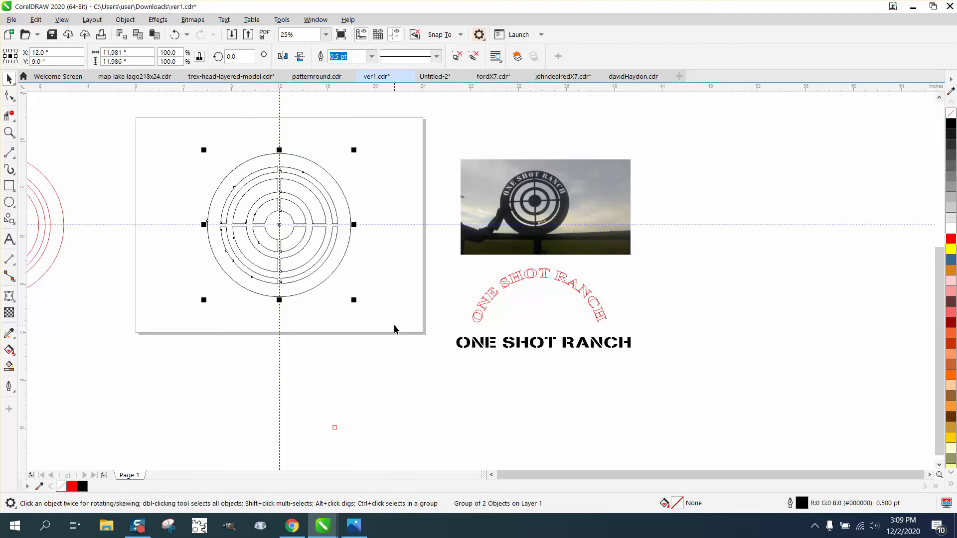
key("Down")
key("Down")
- Center the seven red concentric circles together on the page
scroll(425, 332, "down", 1)
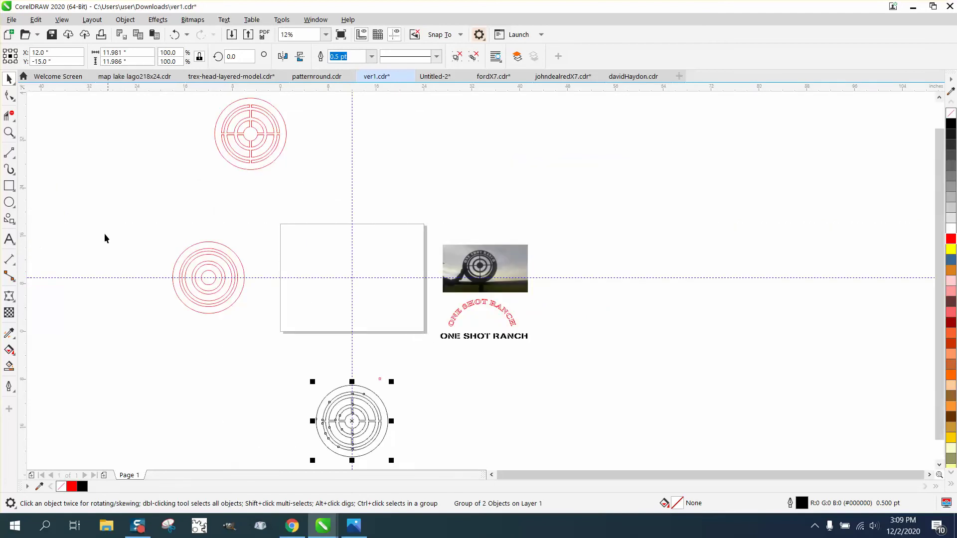
left_click_drag(110, 227, 320, 342)
key("p")
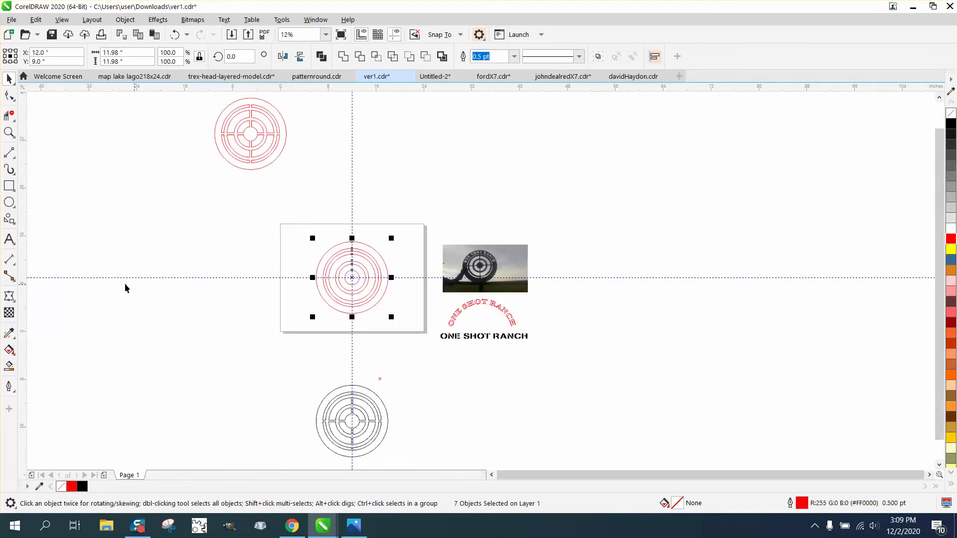
- Draw a vertical rectangle 0.27 inches wide and 10 inches high, and center it on the page over the circles
left_click(9, 185)
left_click_drag(165, 206, 171, 329)
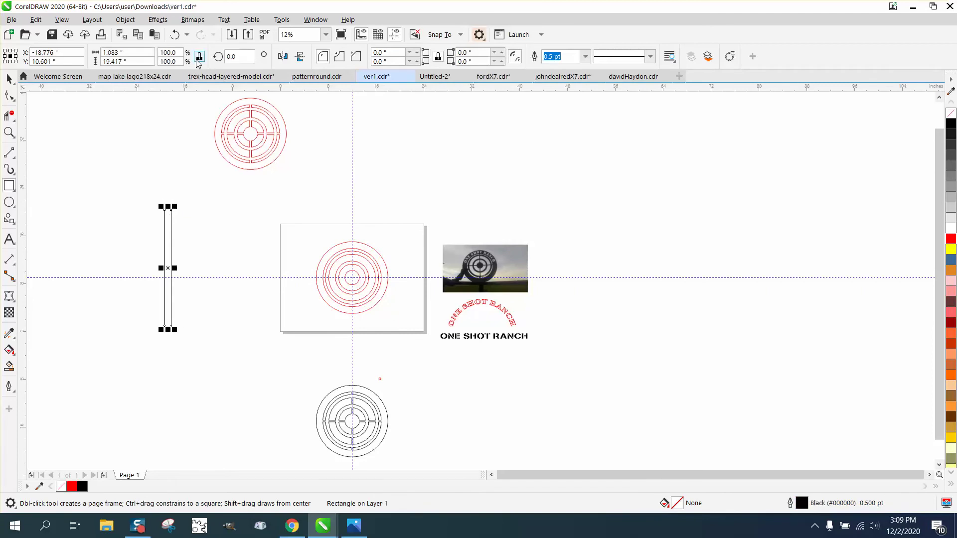
left_click(113, 52)
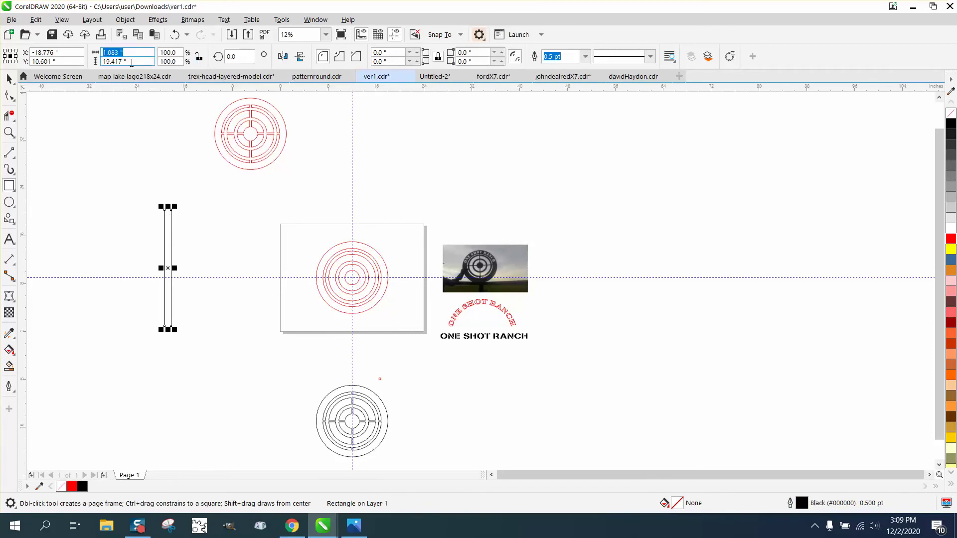
type("0")
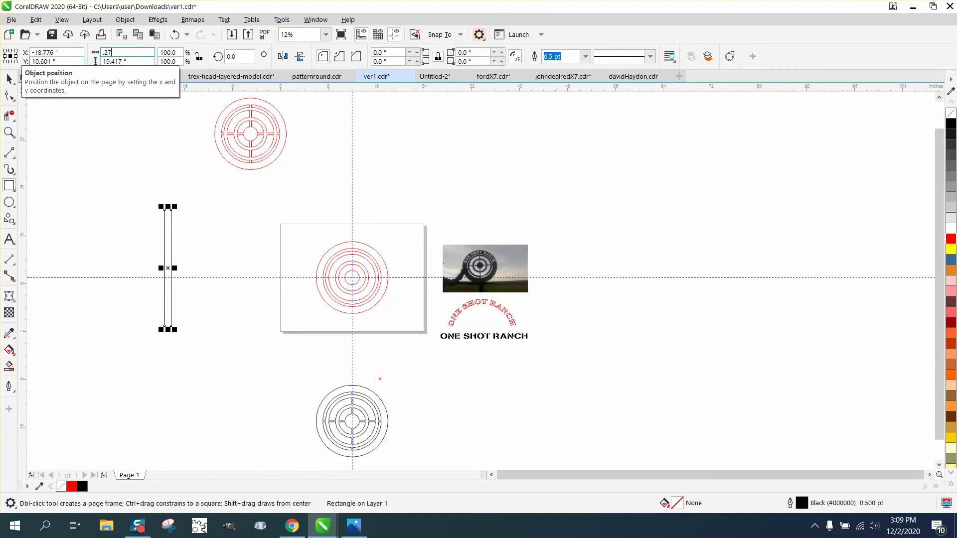
left_click_drag(128, 62, 103, 62)
type("10")
key("Return")
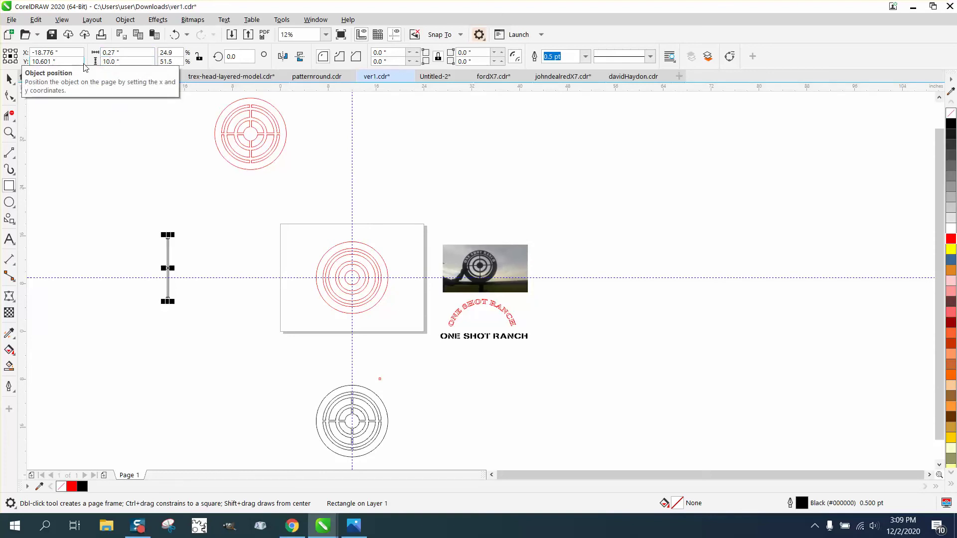
key("p")
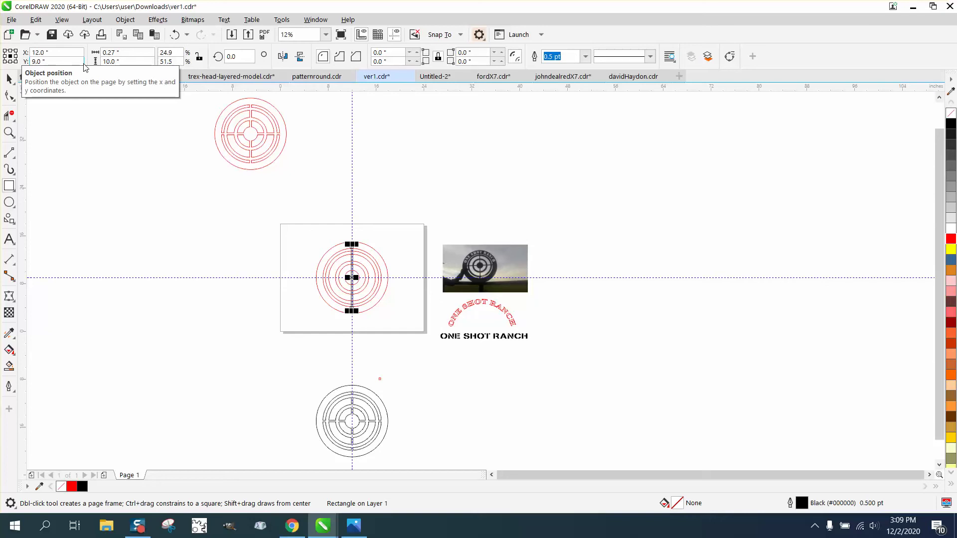
- Set the vertical bar's outline to a red hairline
left_click(9, 132)
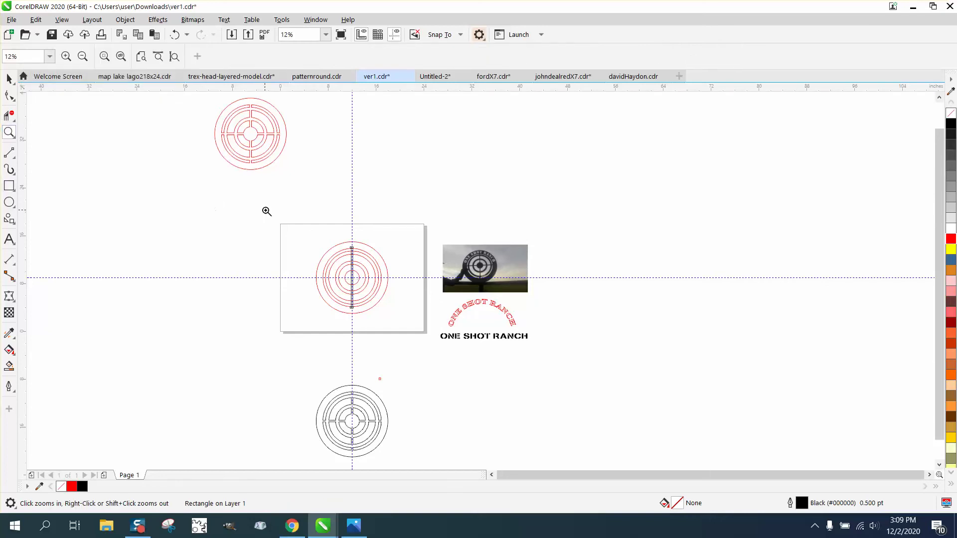
left_click_drag(291, 233, 379, 310)
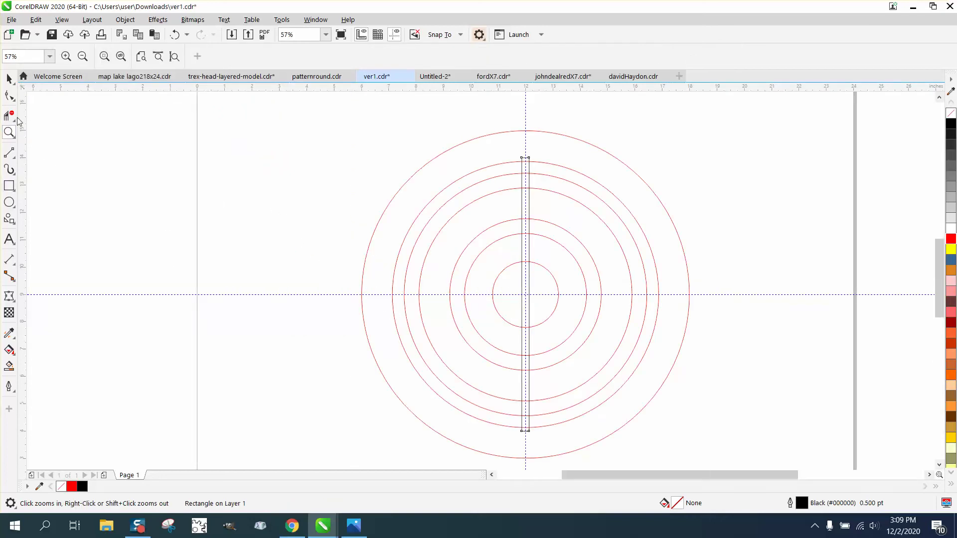
left_click(9, 78)
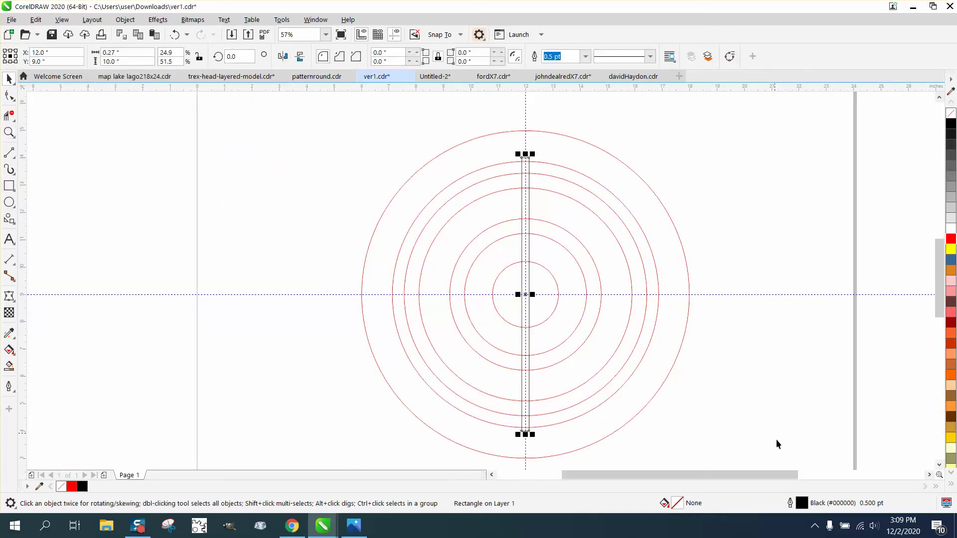
double_click(801, 503)
left_click(403, 219)
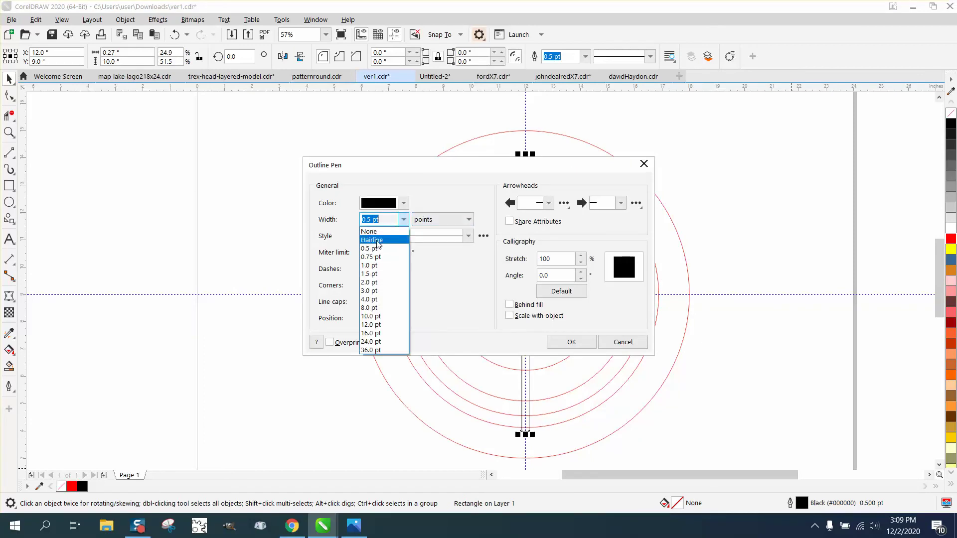
left_click(379, 244)
left_click(403, 202)
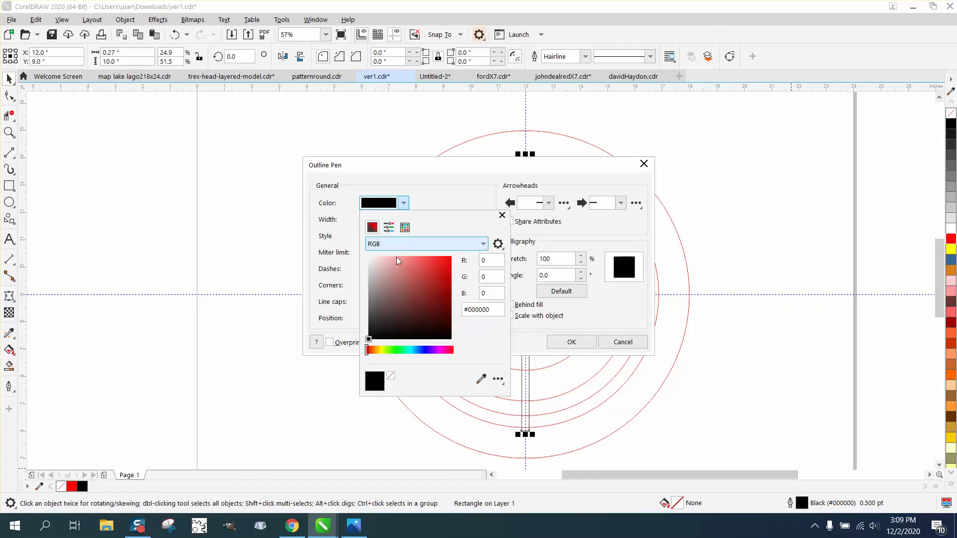
left_click(405, 228)
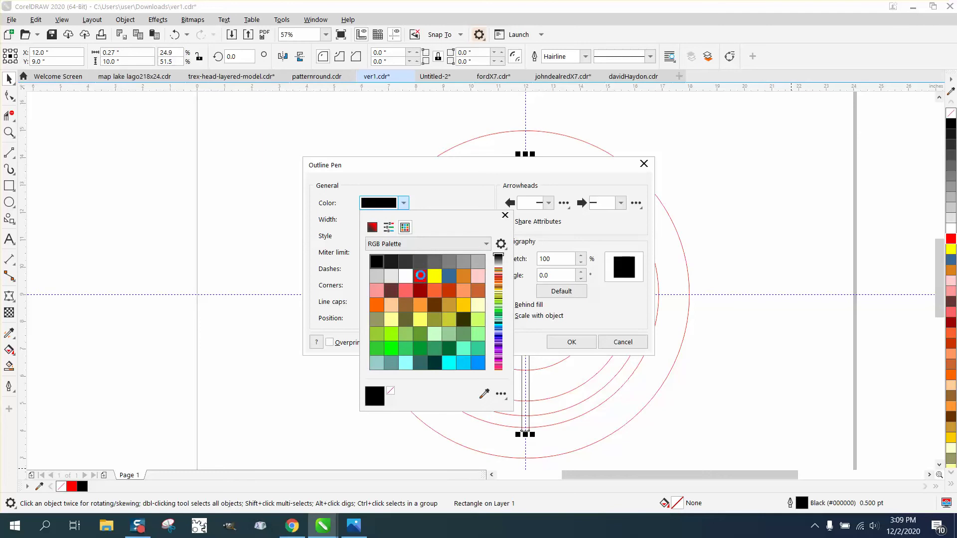
left_click(420, 275)
left_click(570, 342)
left_click(571, 342)
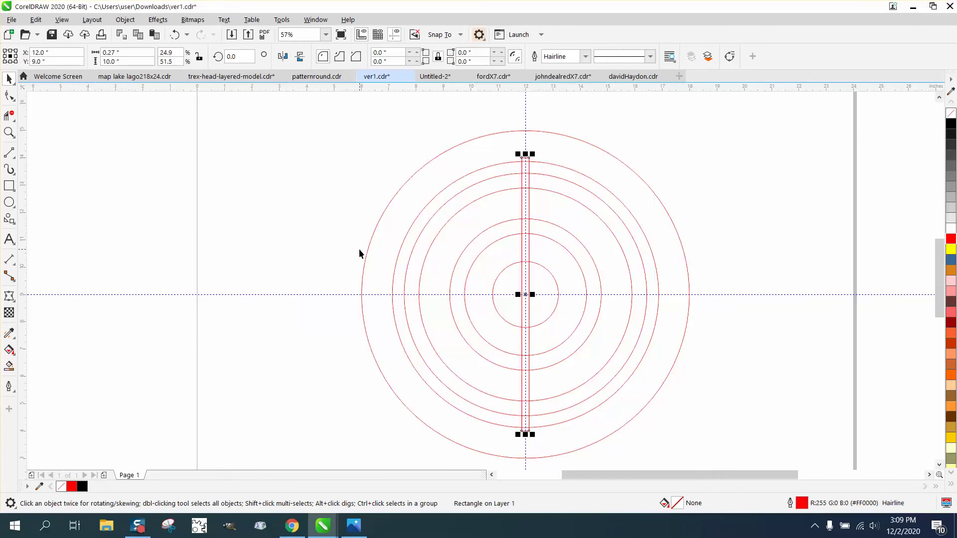
- Create a copy of the vertical bar rotated 90 degrees, and move both bars 12 inches left, clear of the circles
left_click(242, 58)
key("Return")
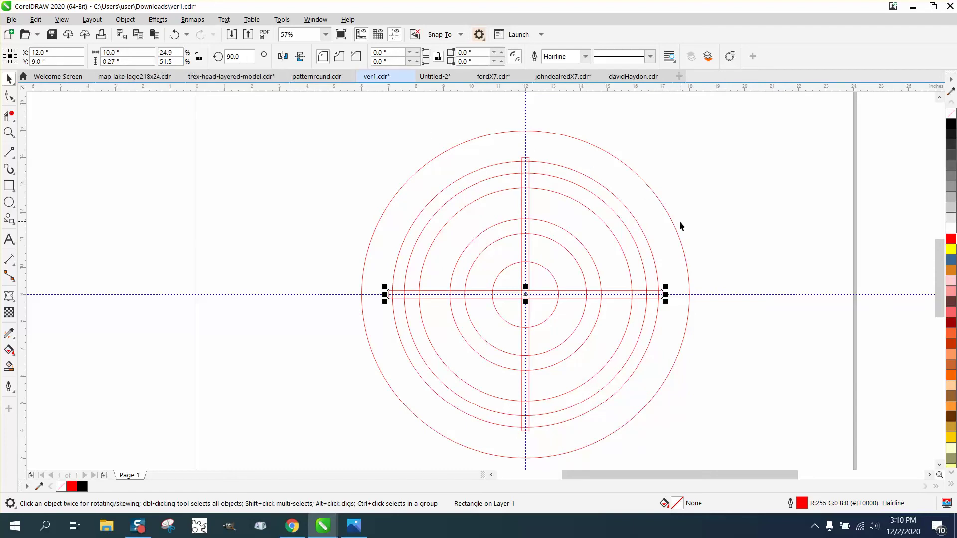
key("Left")
left_click(528, 163)
key("Left")
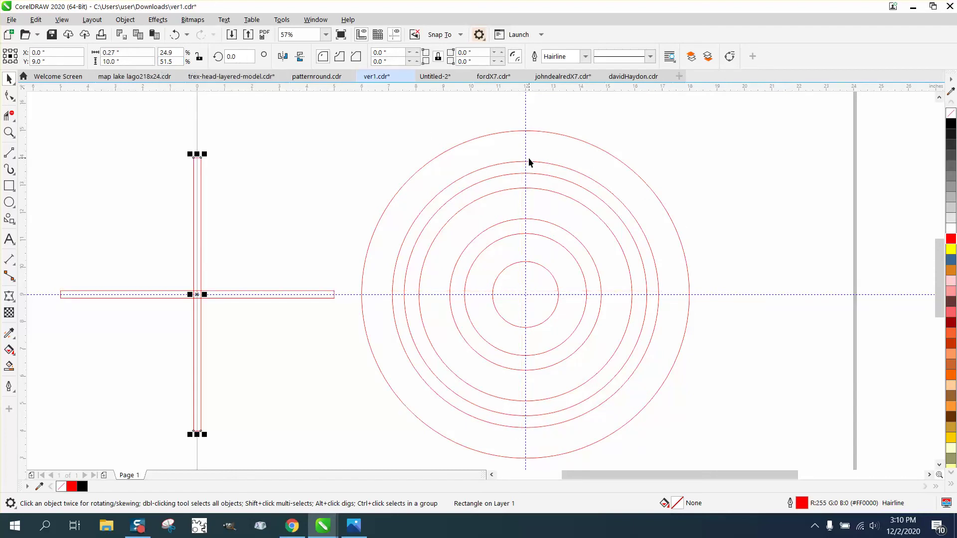
- Weld the vertical and horizontal bars into a single cross shape
scroll(73, 176, "down", 2)
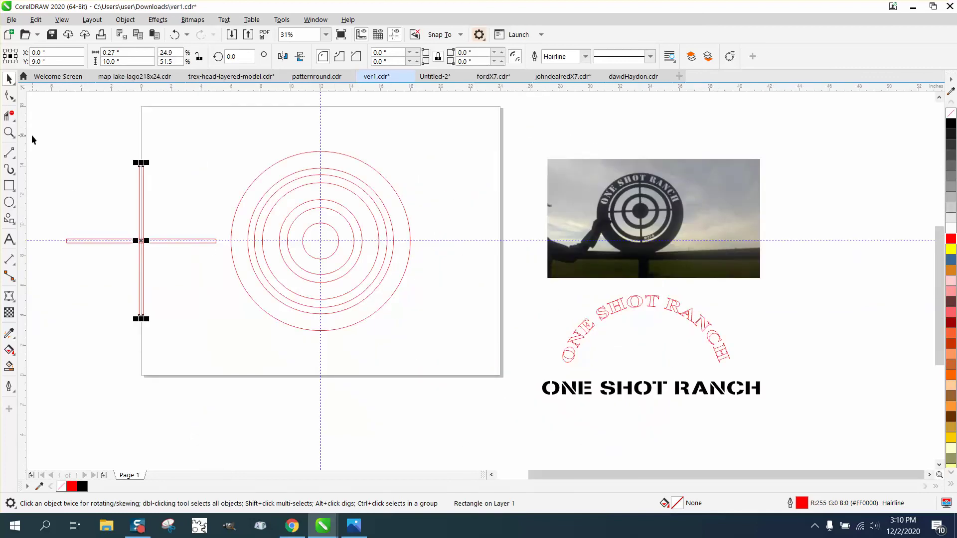
left_click_drag(32, 146, 229, 333)
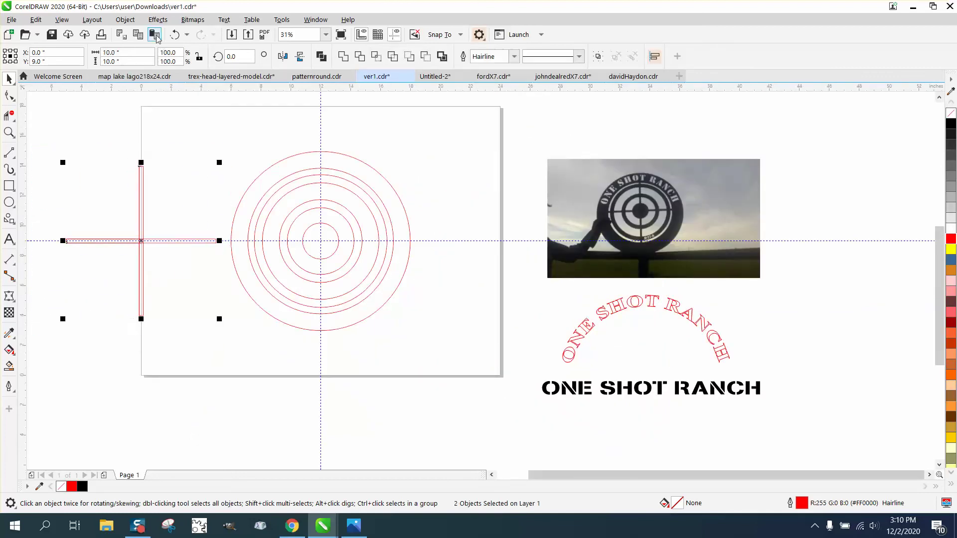
left_click(129, 20)
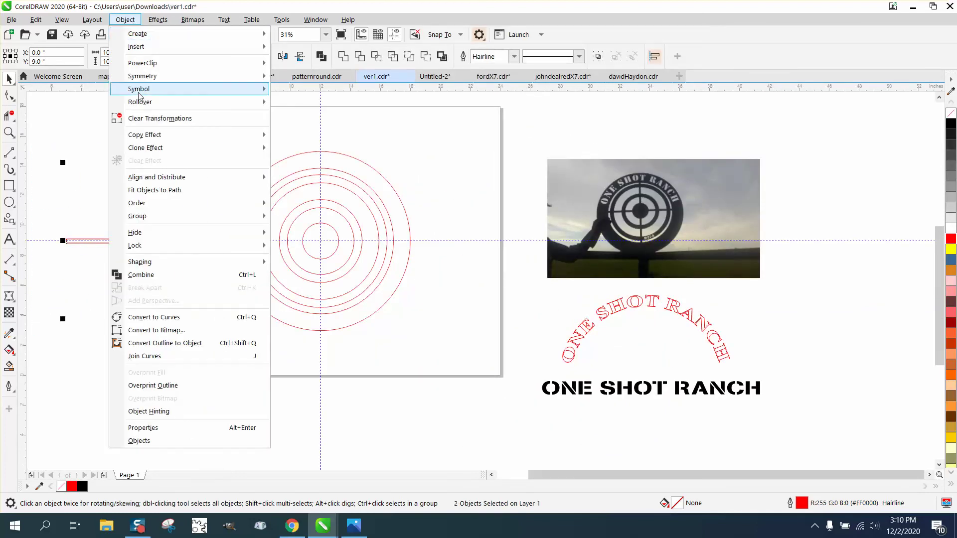
left_click(343, 59)
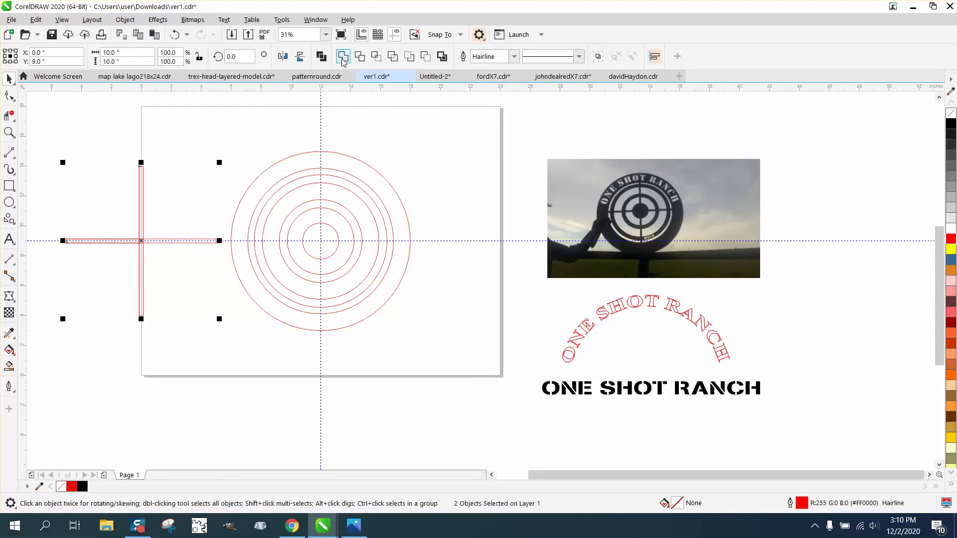
left_click(344, 58)
left_click(8, 133)
left_click_drag(106, 225, 182, 261)
scroll(249, 266, "down", 2)
scroll(255, 267, "down", 3)
left_click(9, 79)
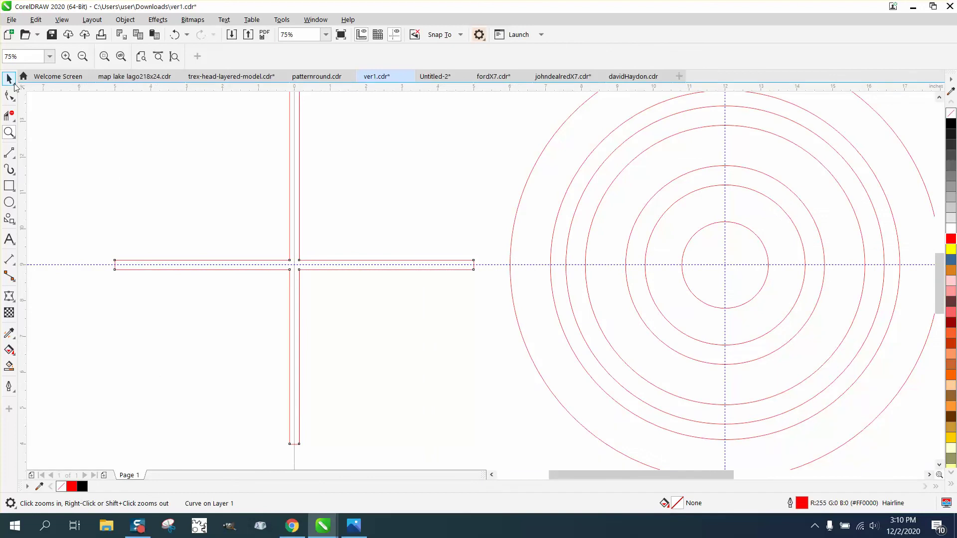
- Group the seven concentric circles and center the welded cross on the page over them
scroll(407, 241, "down", 2)
left_click_drag(444, 146, 544, 317)
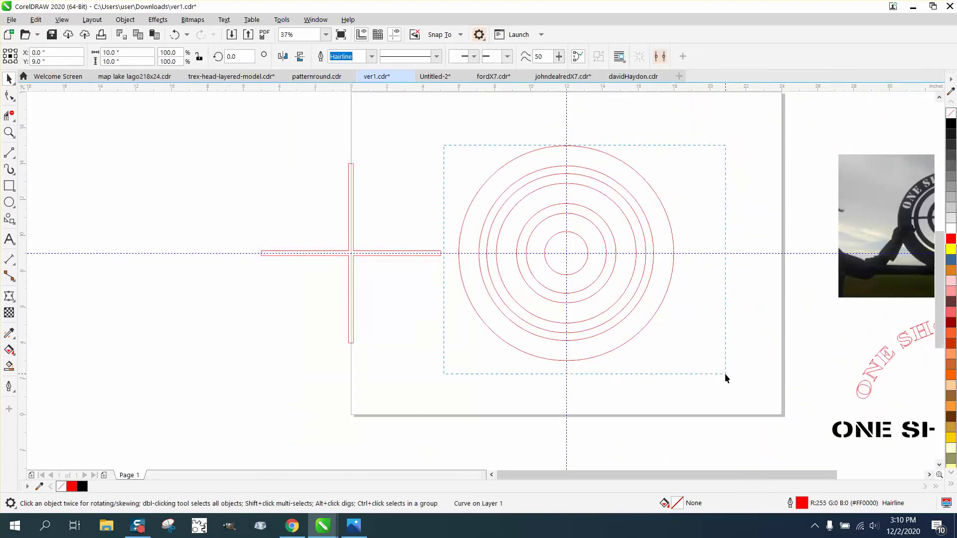
left_click_drag(725, 373, 708, 366)
left_click_drag(432, 126, 756, 410)
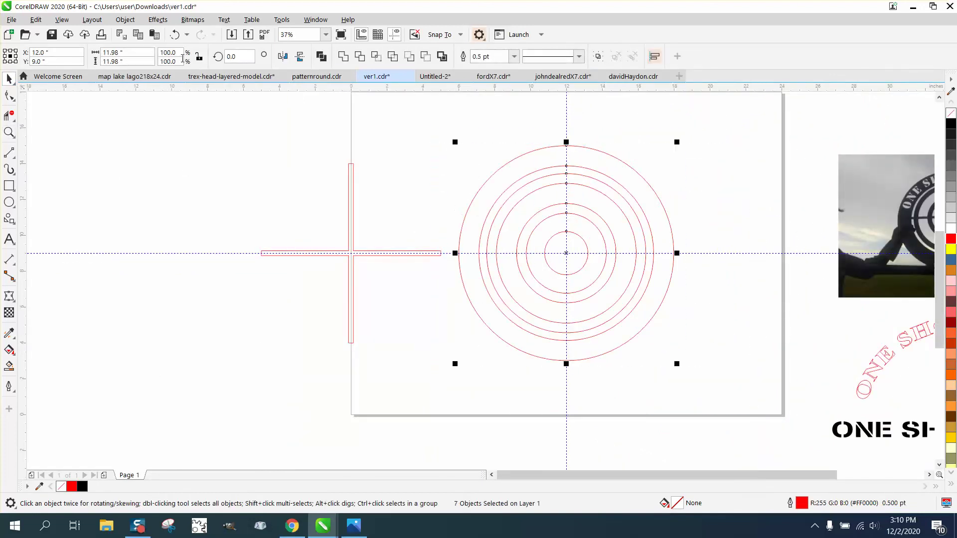
left_click(128, 21)
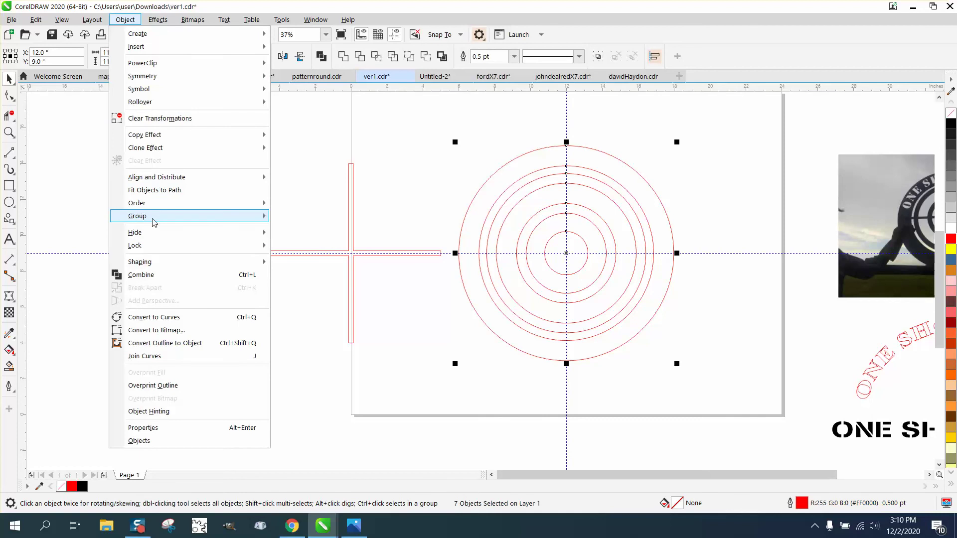
mouse_move(153, 223)
left_click(290, 221)
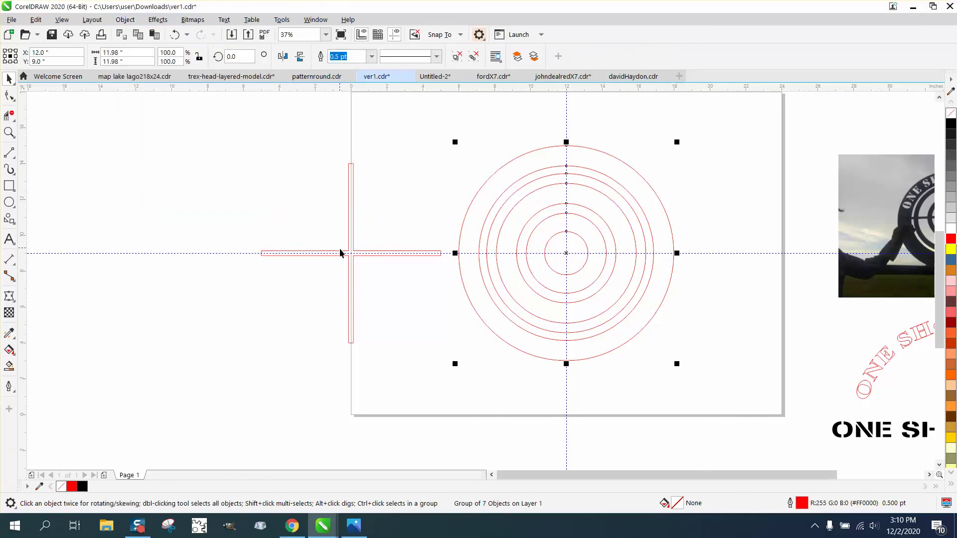
left_click(351, 256)
key("p")
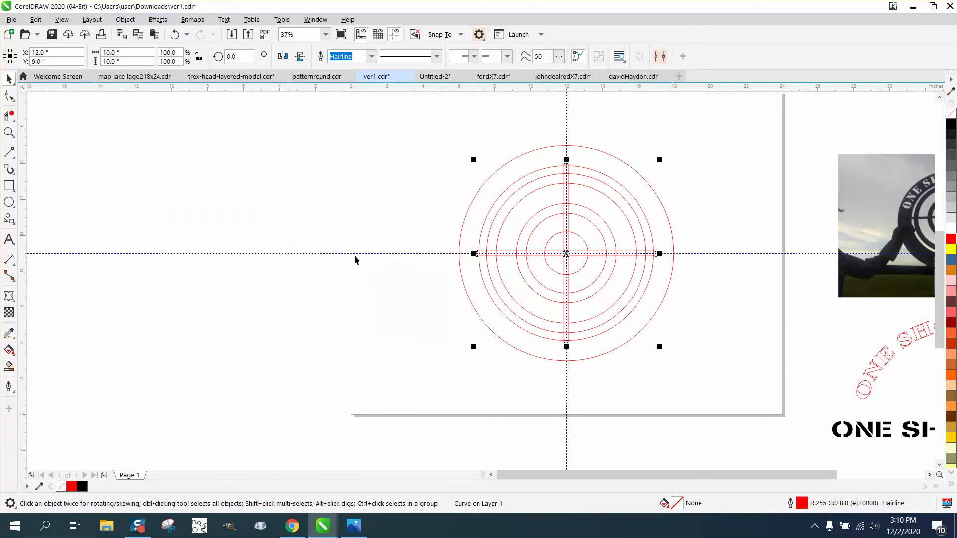
- Try Back Minus Front on the cross and circle group, move the result off the page as a check, and undo both changes
left_click_drag(414, 128, 724, 388)
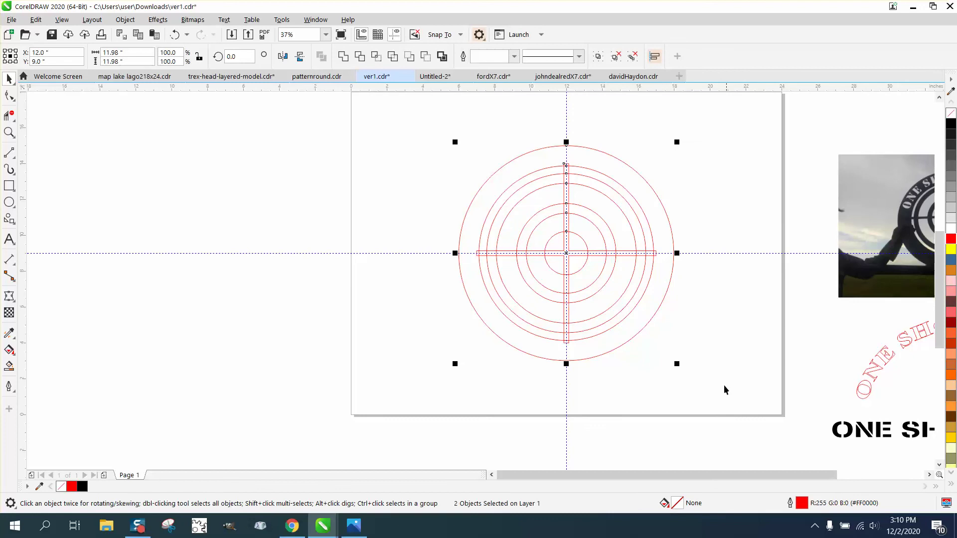
left_click(426, 57)
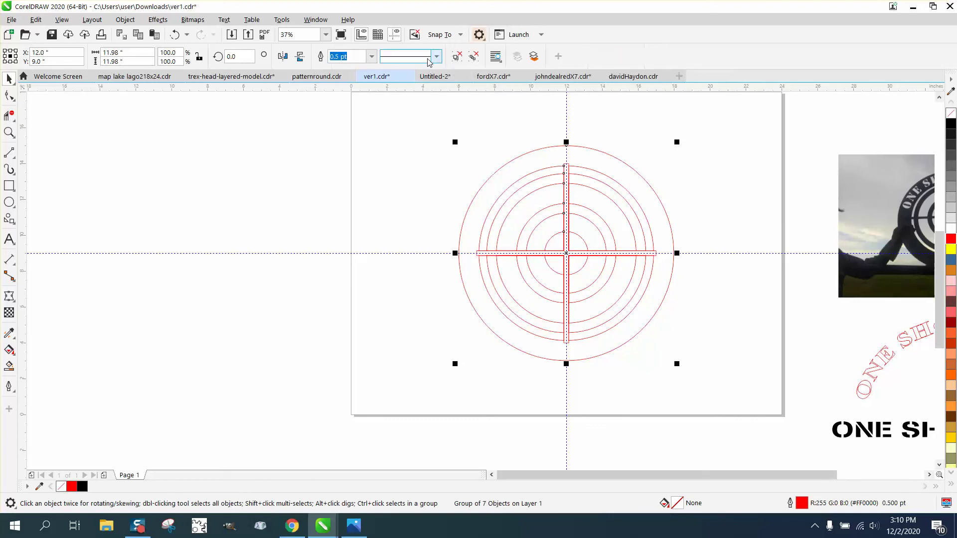
left_click(292, 248)
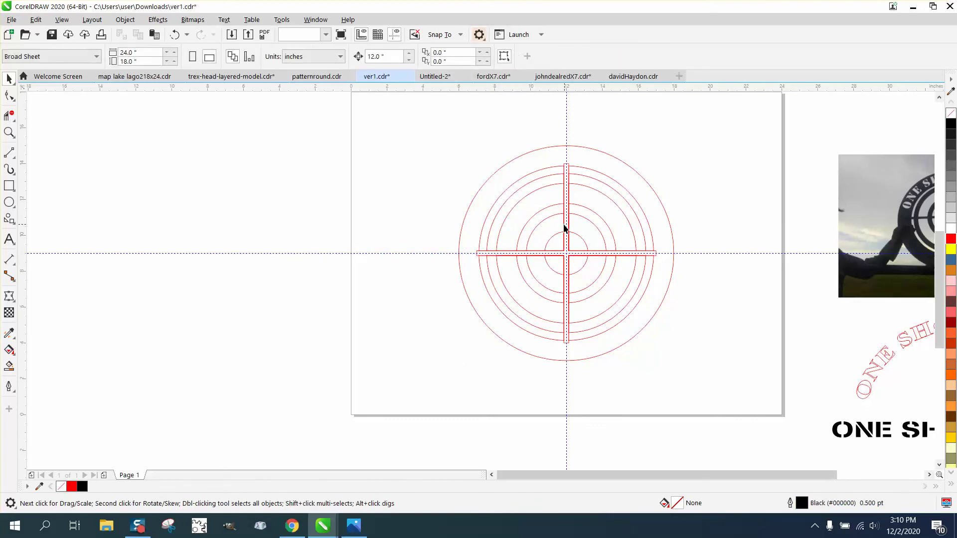
left_click_drag(564, 227, 267, 217)
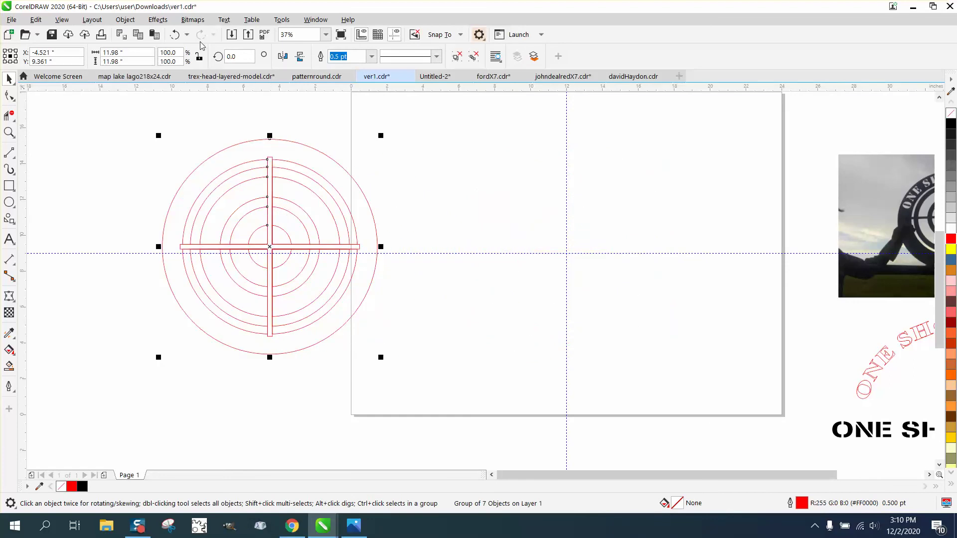
left_click(174, 34)
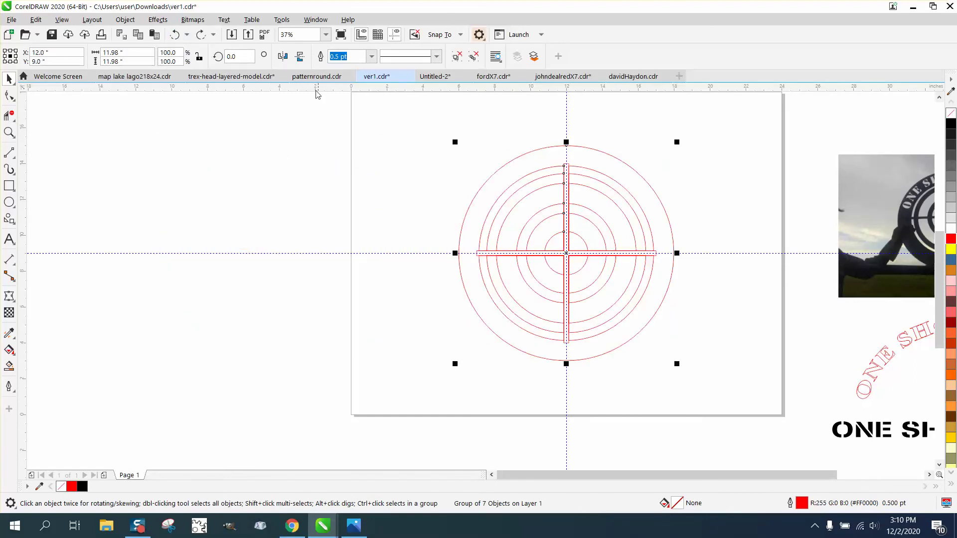
left_click(175, 35)
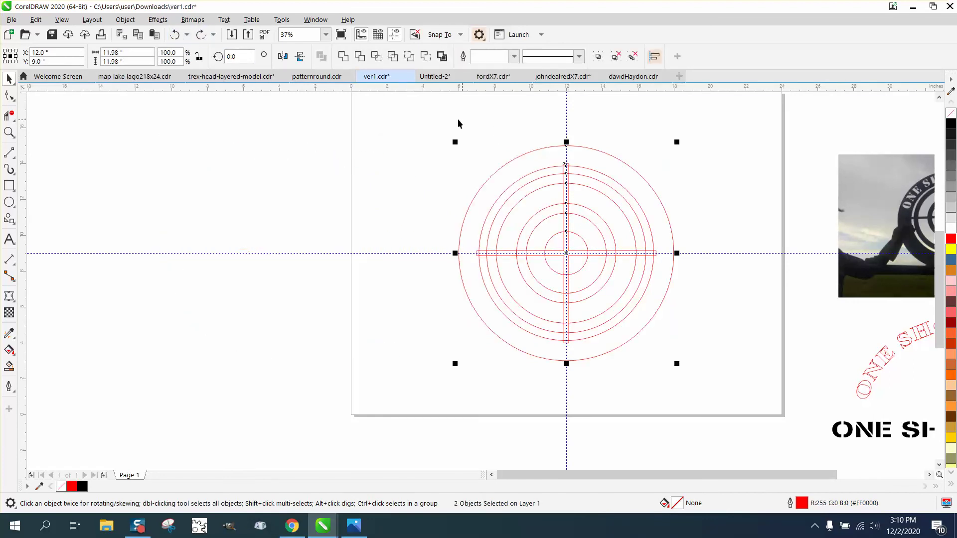
- Try Front Minus Back on the cross and the circle group
left_click_drag(425, 132, 763, 377)
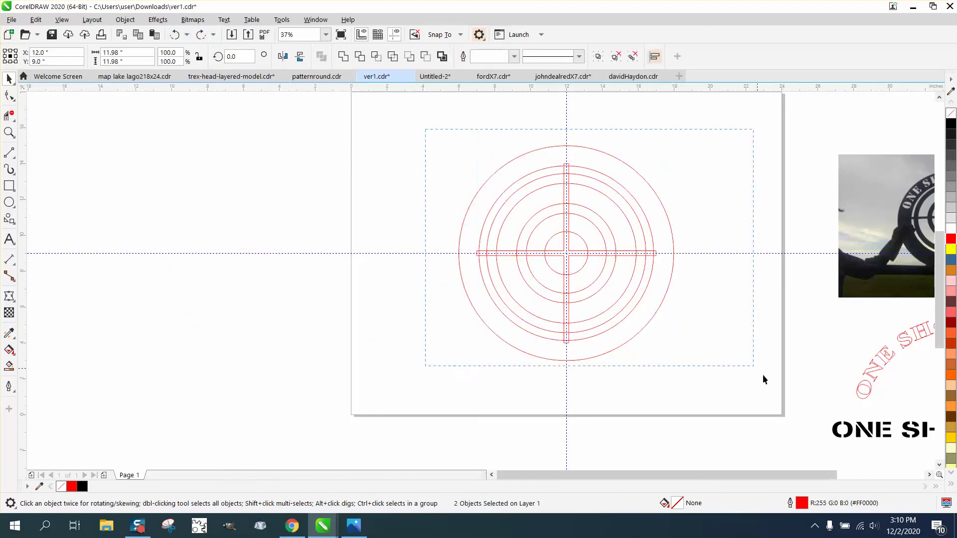
left_click(409, 57)
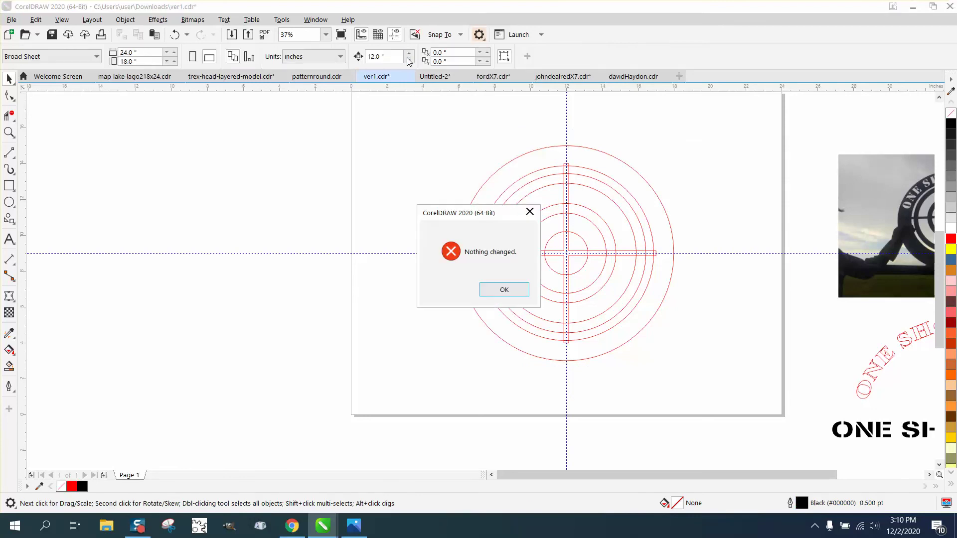
left_click(513, 291)
- Use Simplify on the cross and circle group to cut the circles along the crosshair, and ungroup the circles
left_click_drag(696, 380, 412, 137)
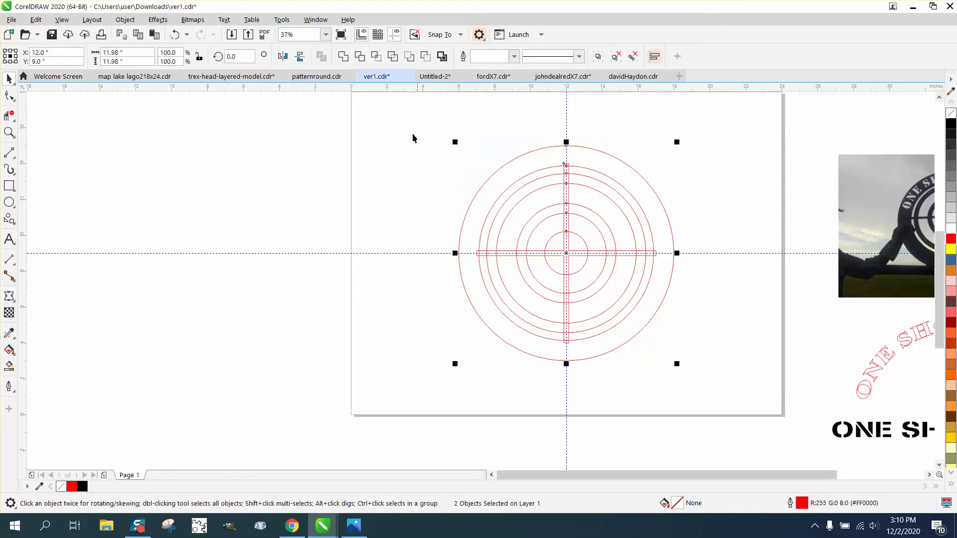
left_click(393, 58)
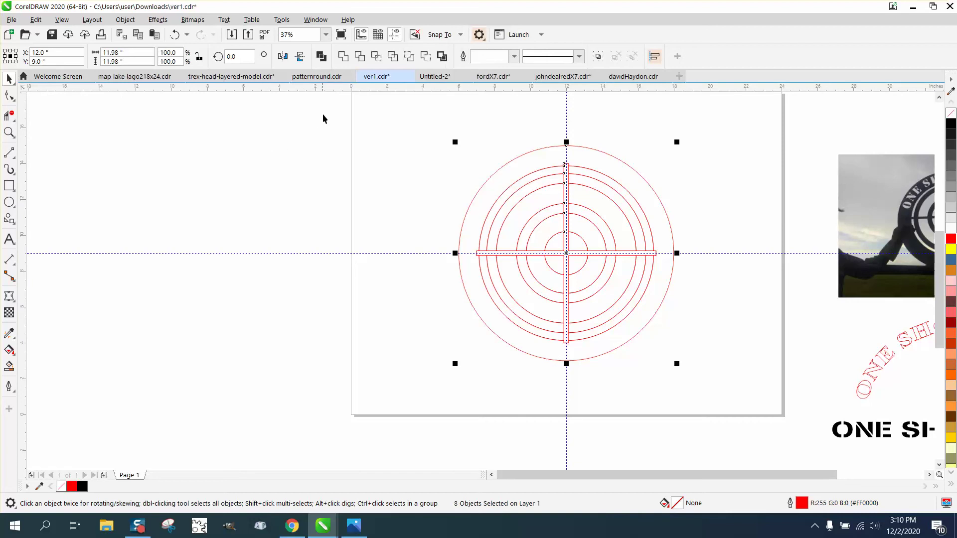
- Try welding the cross and all the cut circles together, and undo it
left_click(343, 57)
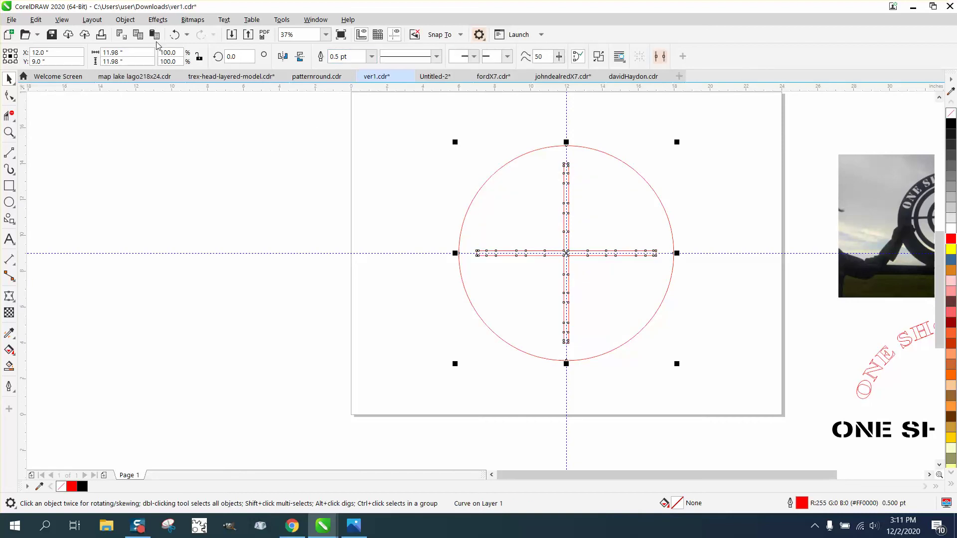
left_click(174, 34)
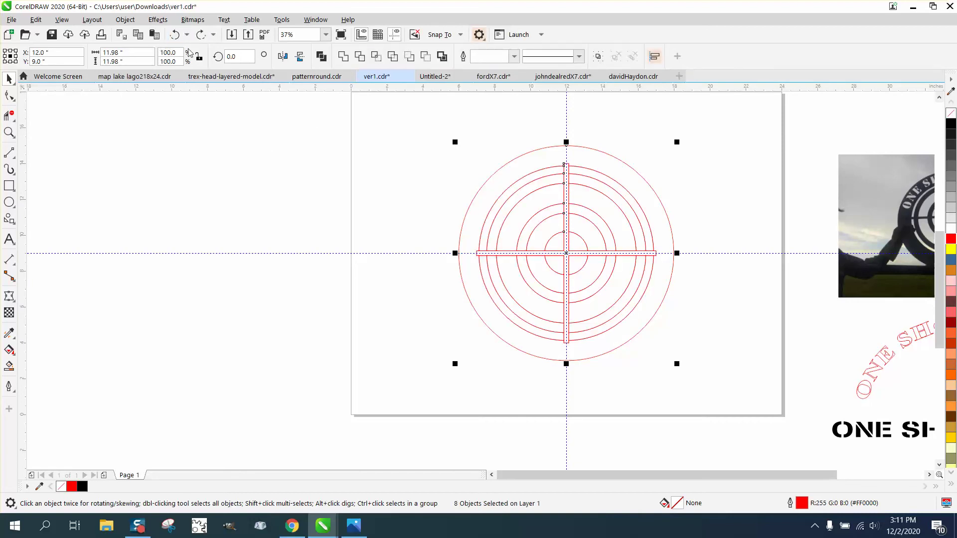
- Delete the segments of the vertical bar's upper end that stick out past the second-largest circle
left_click(15, 136)
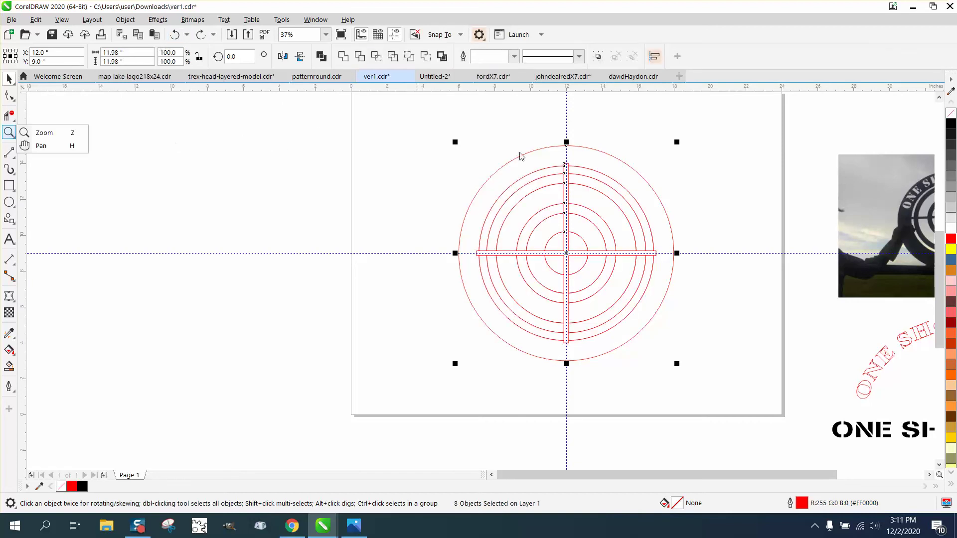
left_click(55, 133)
left_click_drag(486, 146, 693, 269)
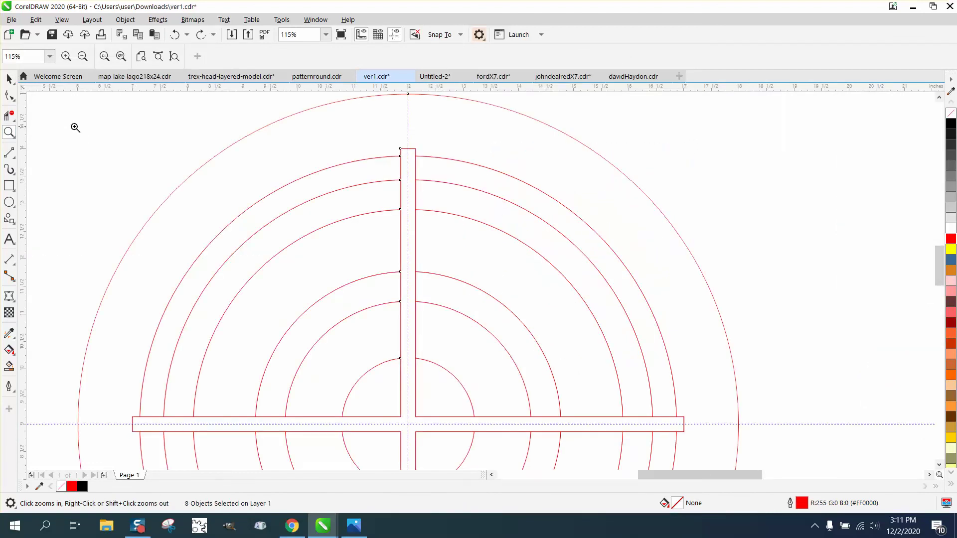
left_click(403, 148)
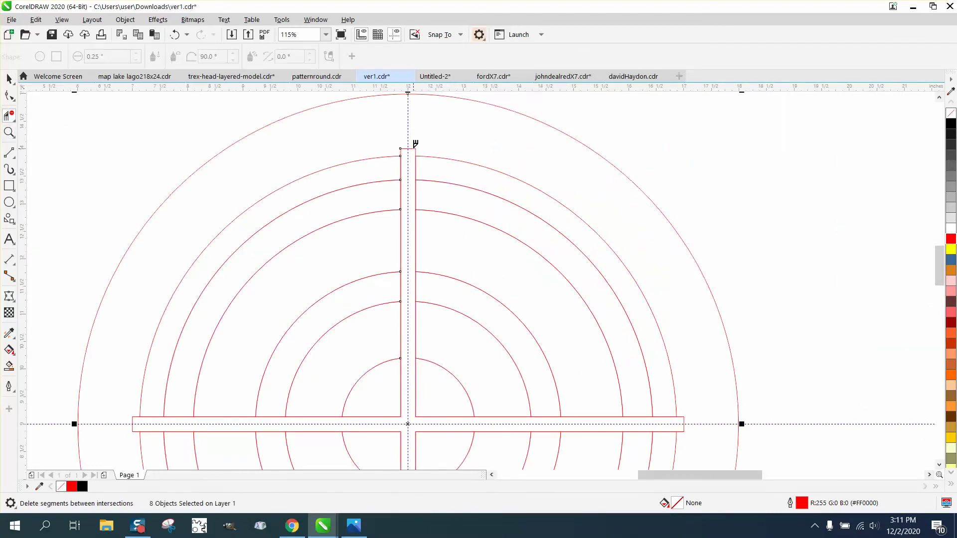
left_click(415, 147)
left_click(404, 148)
left_click(10, 78)
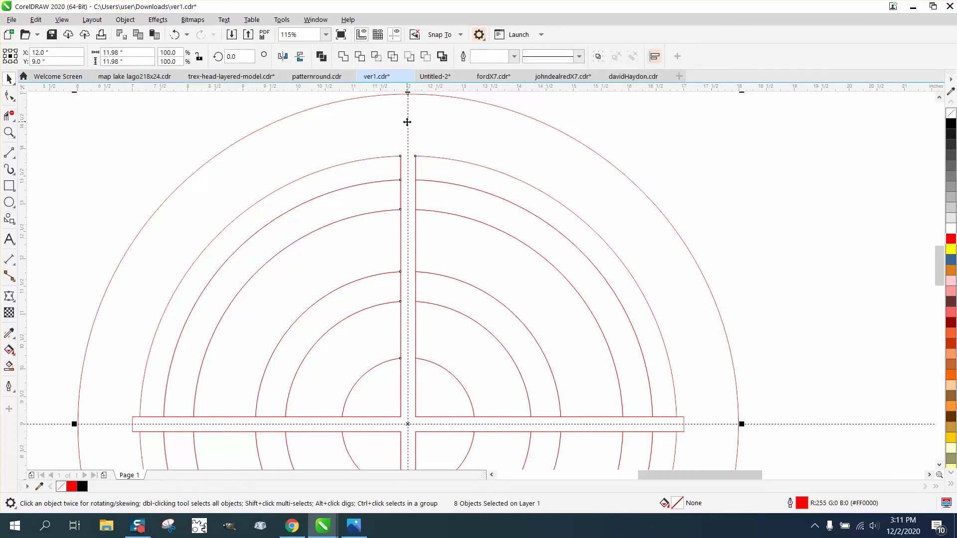
- Try to remove the vertical guideline through the target's center, undoing the accidental deletion of all the target curves
key("Delete")
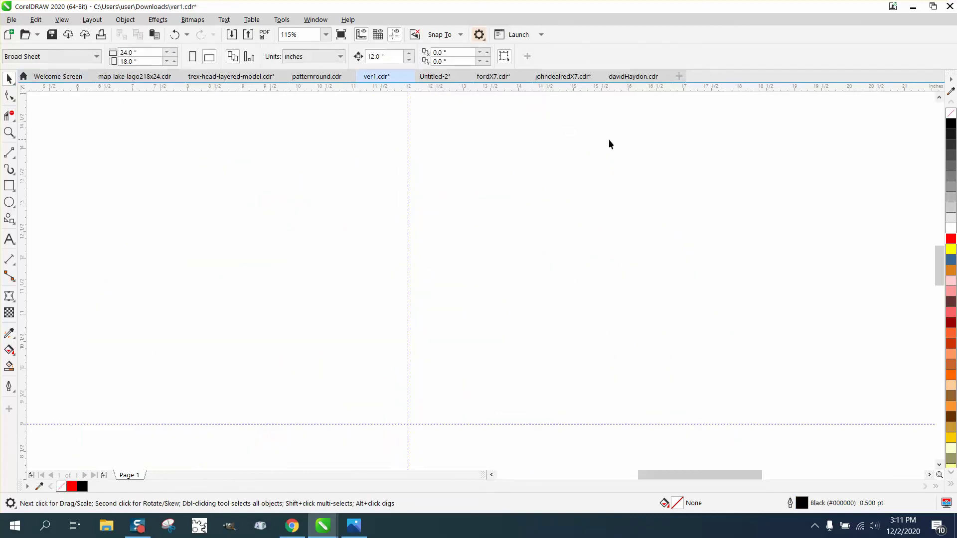
left_click(174, 34)
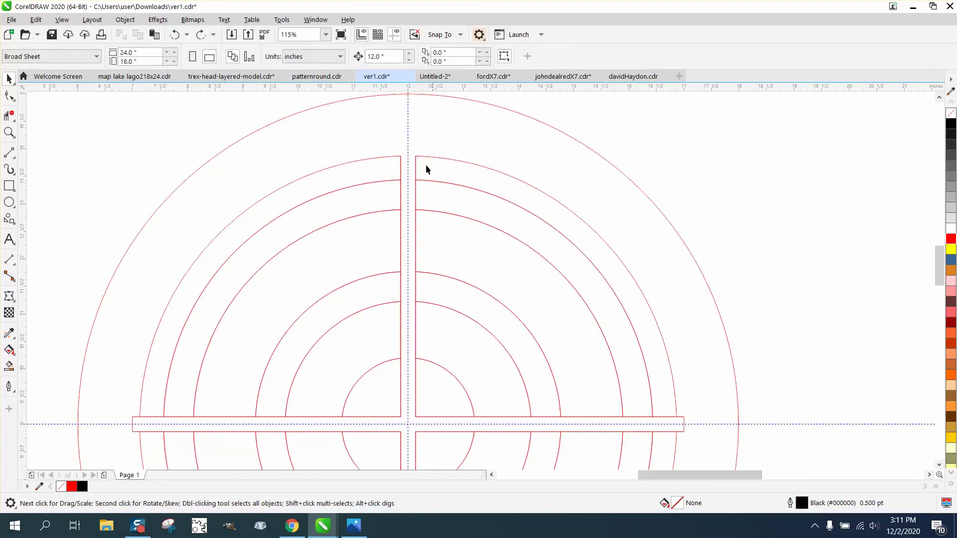
left_click(407, 138)
key("Delete")
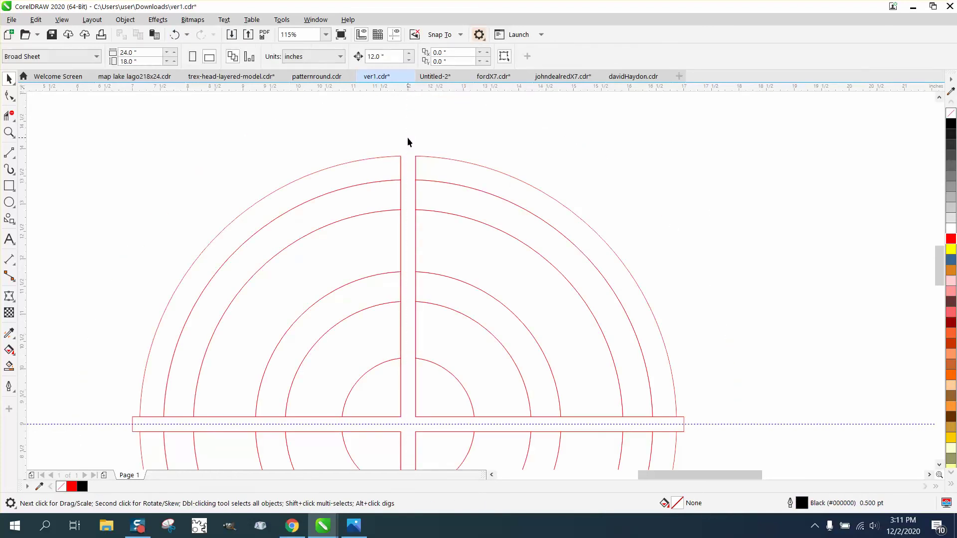
- Move the black reference target up beside the red one, and undo that move and the deletion of the outer circle and guideline
scroll(407, 137, "down", 3)
left_click(9, 116)
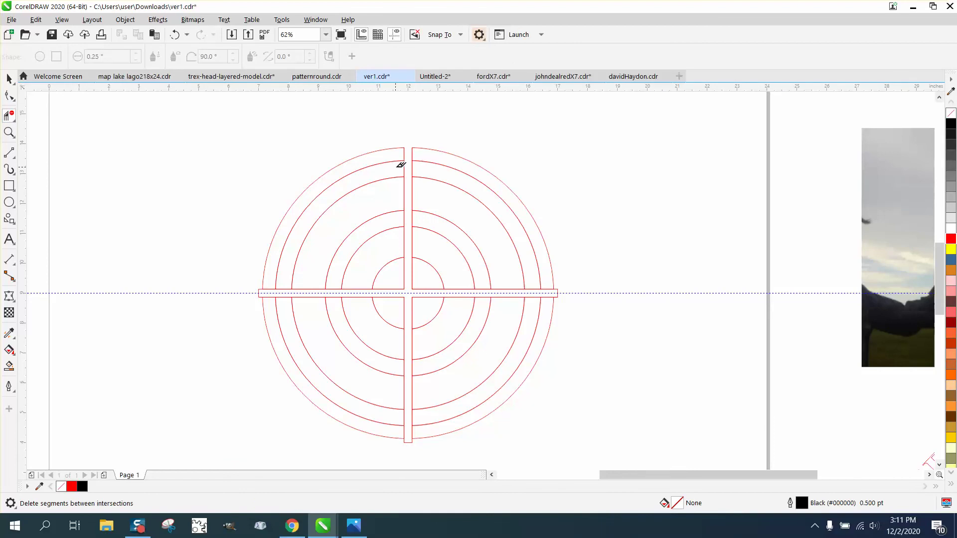
scroll(406, 165, "down", 6)
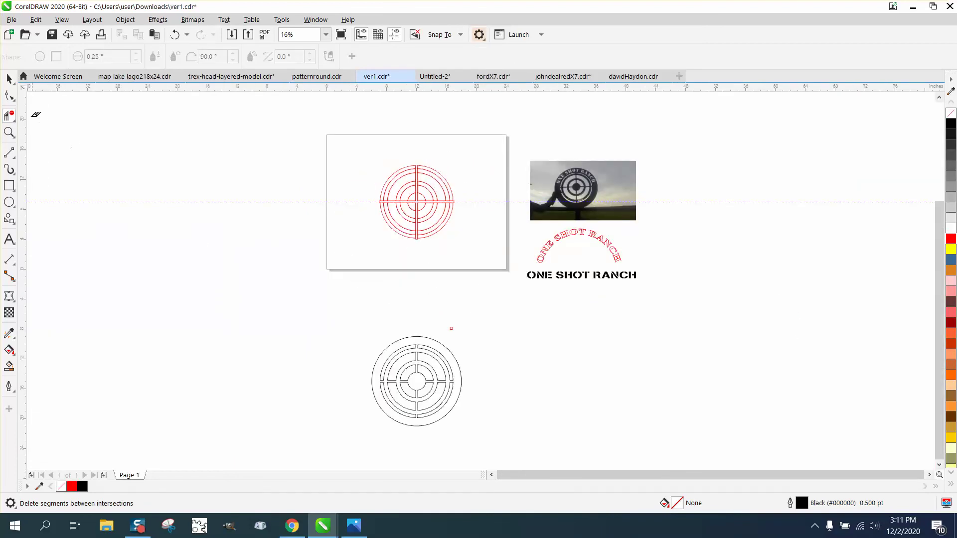
left_click(9, 78)
left_click_drag(377, 352, 334, 192)
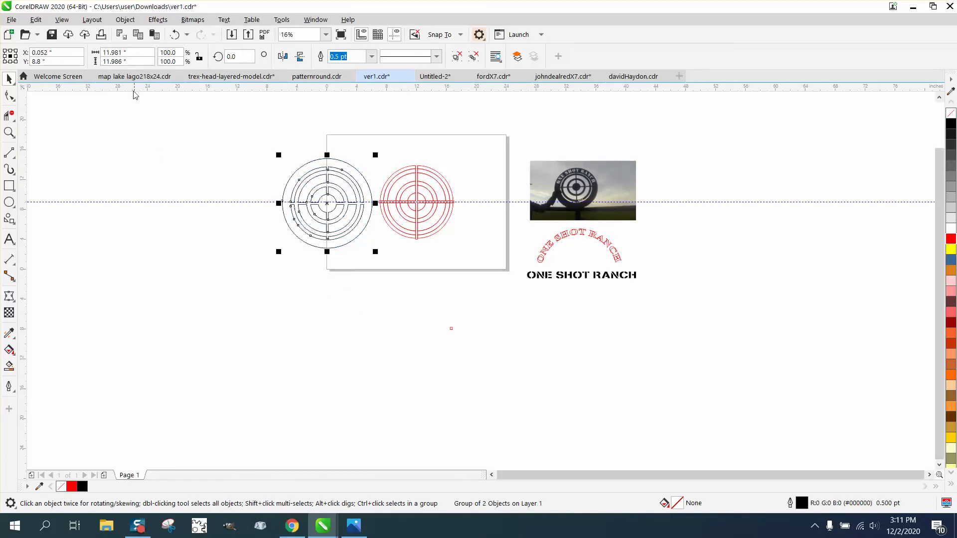
left_click(174, 40)
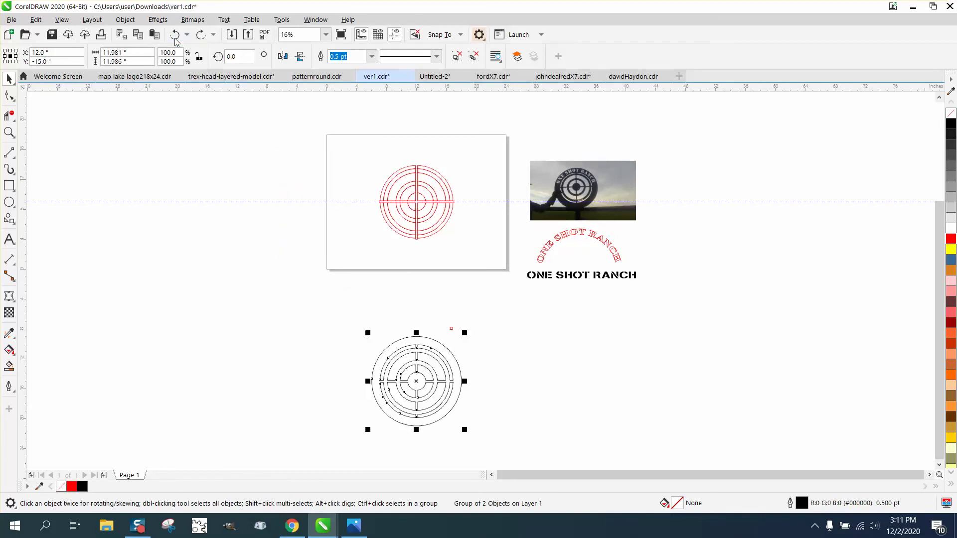
left_click(174, 40)
left_click(175, 40)
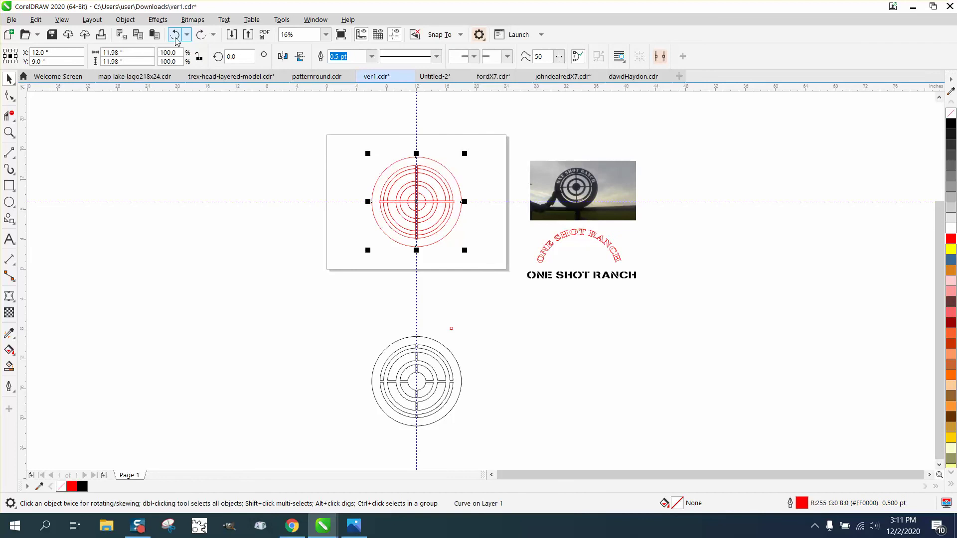
- Delete the vertical guideline that runs through the target's center
left_click(431, 133)
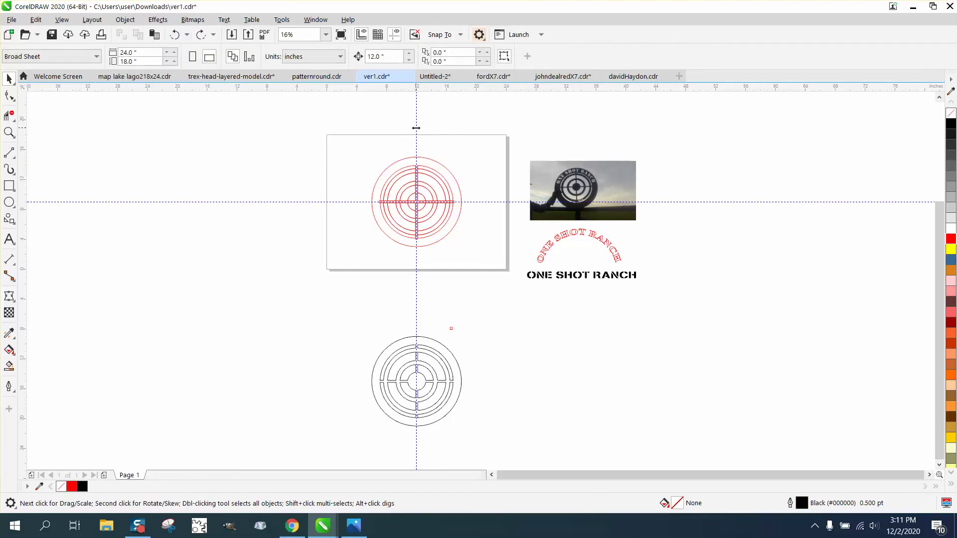
left_click(416, 128)
key("Delete")
- Move the black reference target up beside the red target for comparison
left_click_drag(423, 354, 327, 167)
key("z")
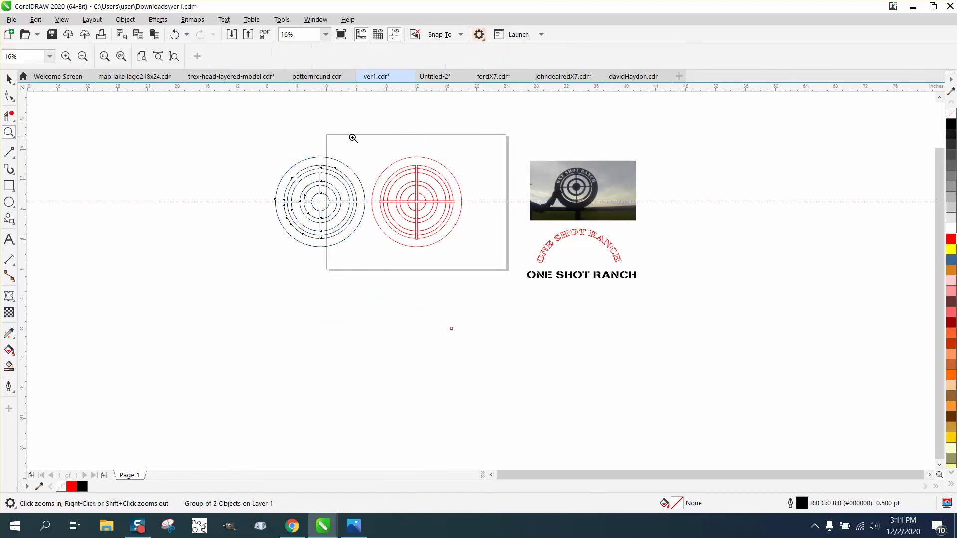
left_click_drag(353, 138, 506, 260)
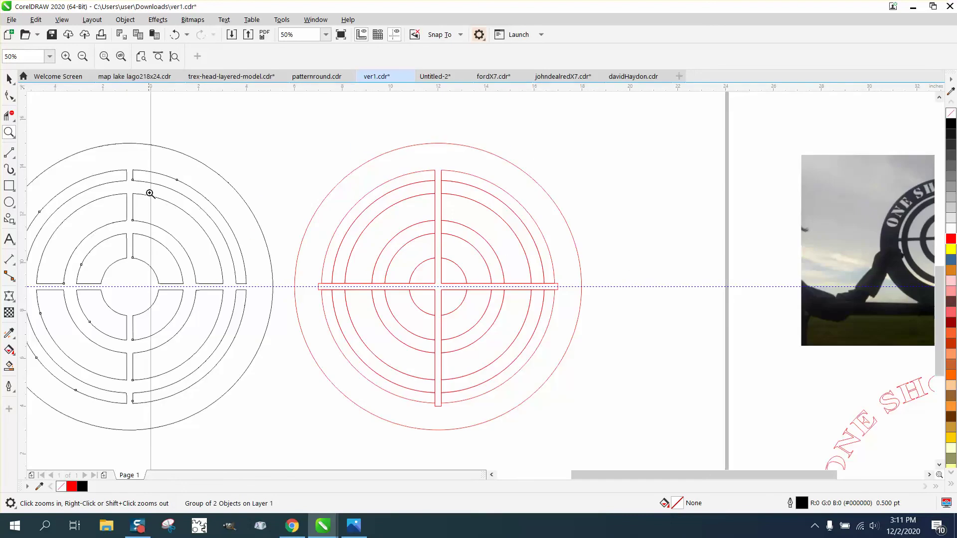
- Delete the crosshair segments that cross the ring between the third- and fourth-largest red circles
left_click(7, 121)
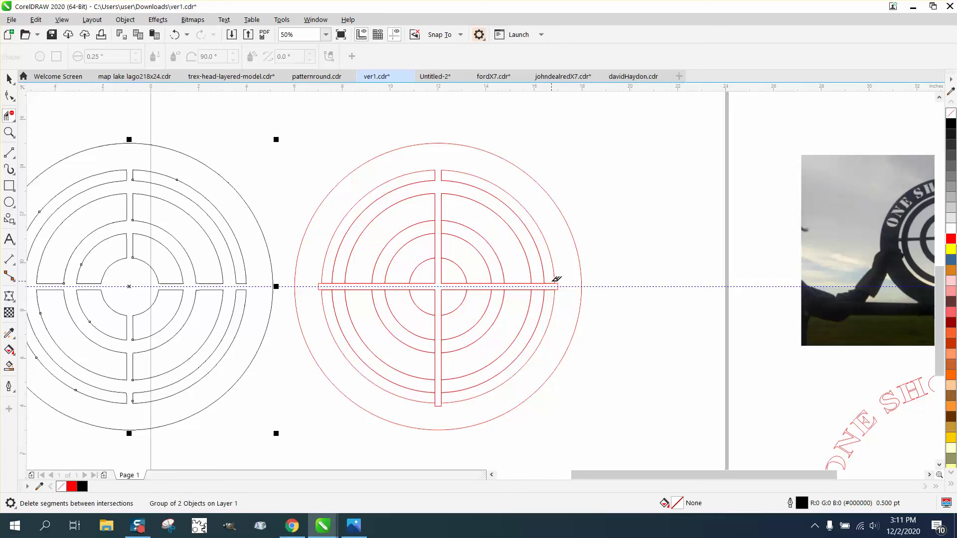
left_click(538, 283)
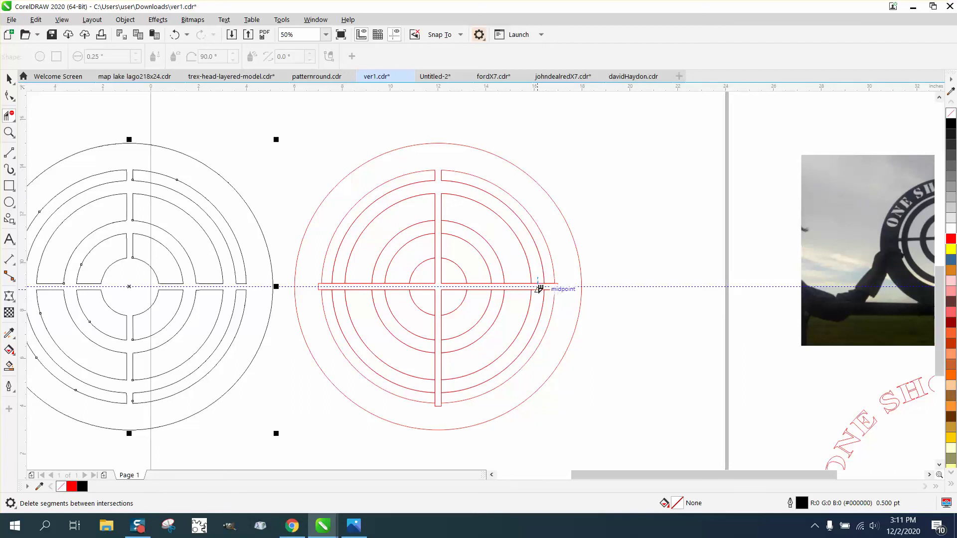
left_click(538, 290)
left_click(441, 386)
left_click(435, 386)
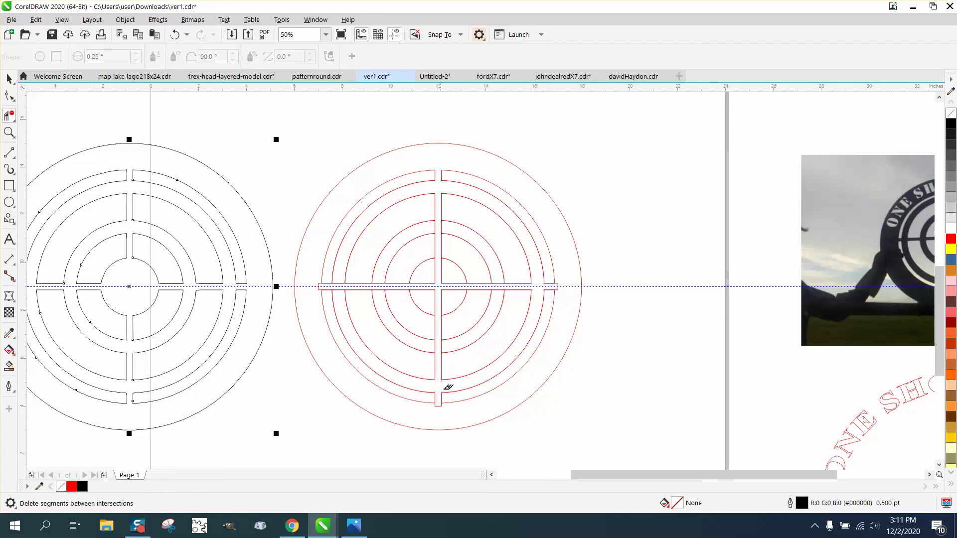
left_click(338, 284)
left_click(9, 79)
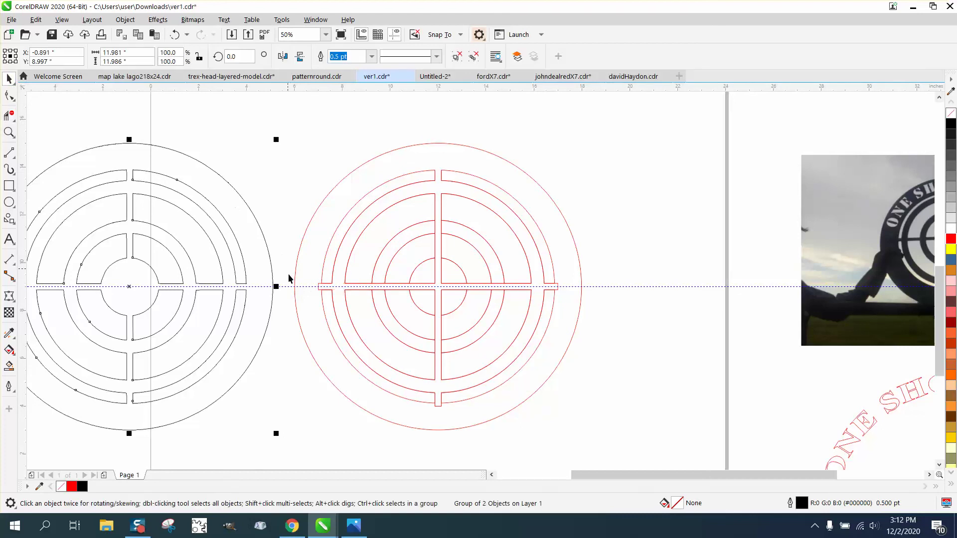
left_click(289, 287)
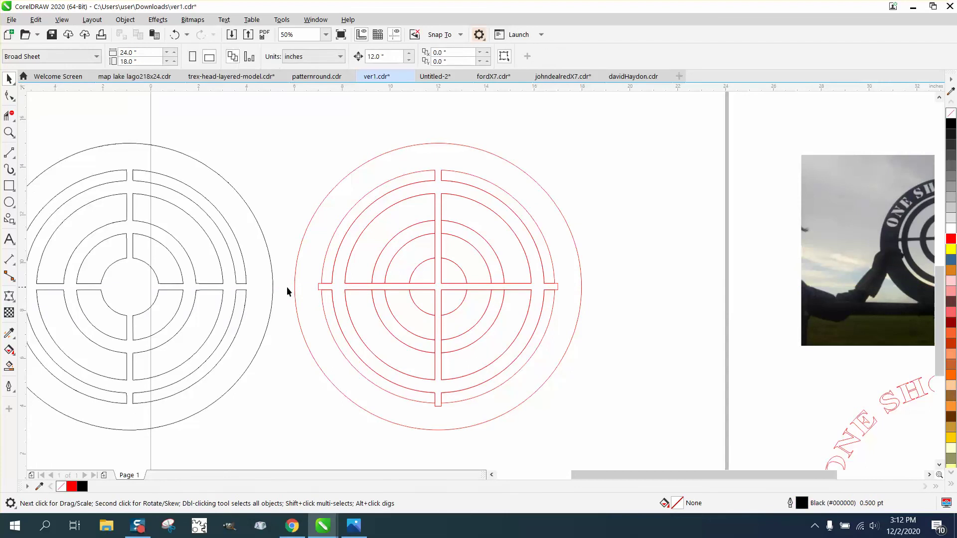
- Delete the protruding bar ends and the crosshair segments crossing the inner ring and the center circle, matching the black target
left_click(9, 115)
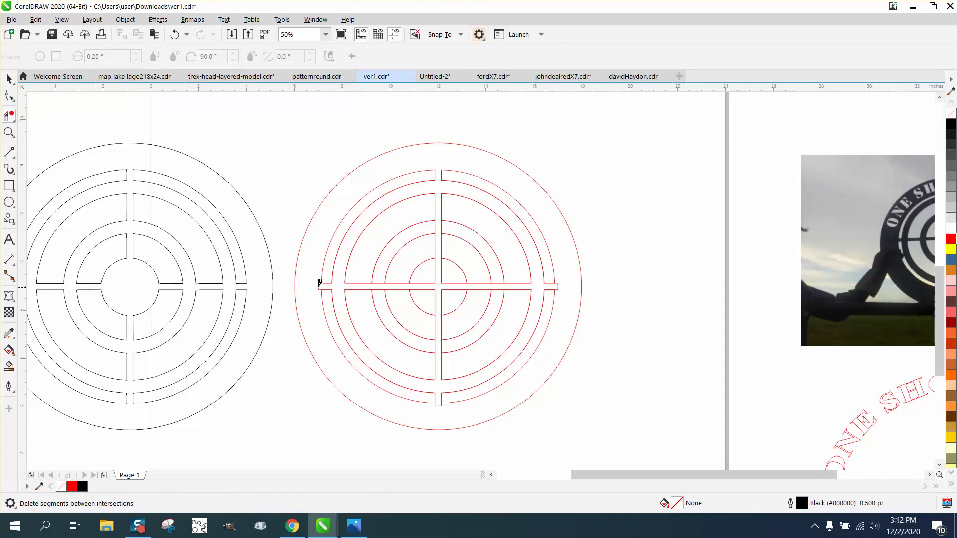
left_click(558, 287)
left_click(439, 403)
left_click(497, 284)
left_click_drag(446, 229, 429, 228)
left_click_drag(377, 278, 377, 293)
mouse_move(449, 273)
left_mouse_down()
mouse_move(451, 294)
mouse_move(430, 303)
mouse_move(458, 292)
left_mouse_up()
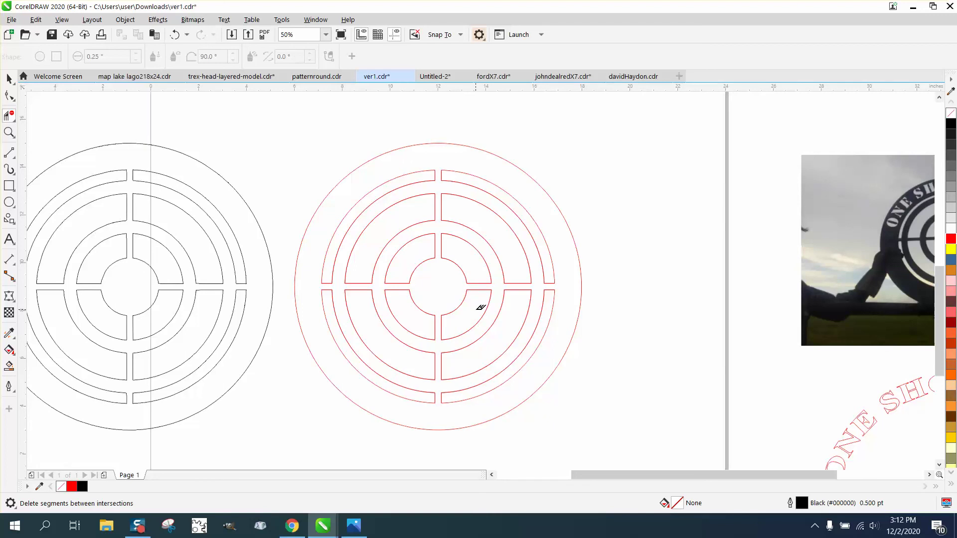
- Smart Fill the solid area of the red target with black and no outline
scroll(480, 307, "down", 1)
left_click(9, 365)
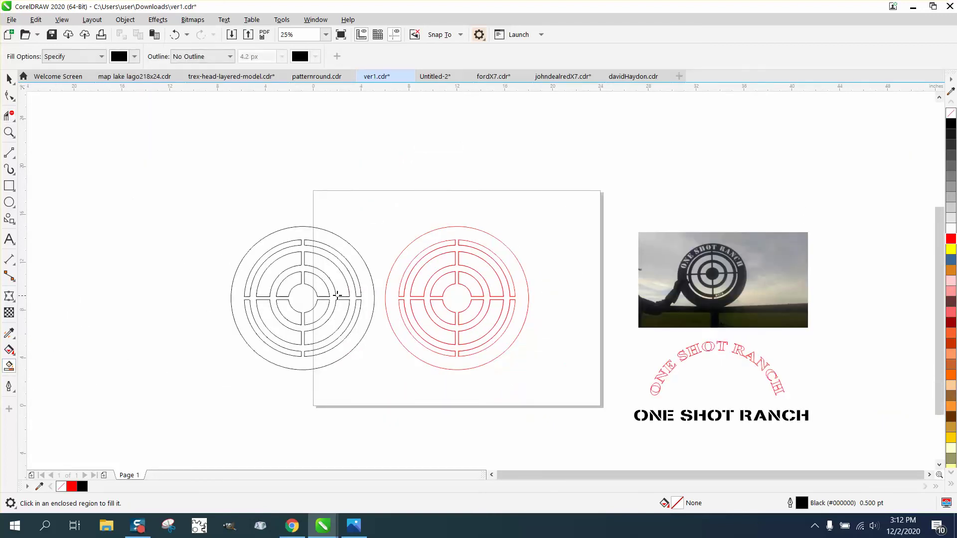
left_click(402, 270)
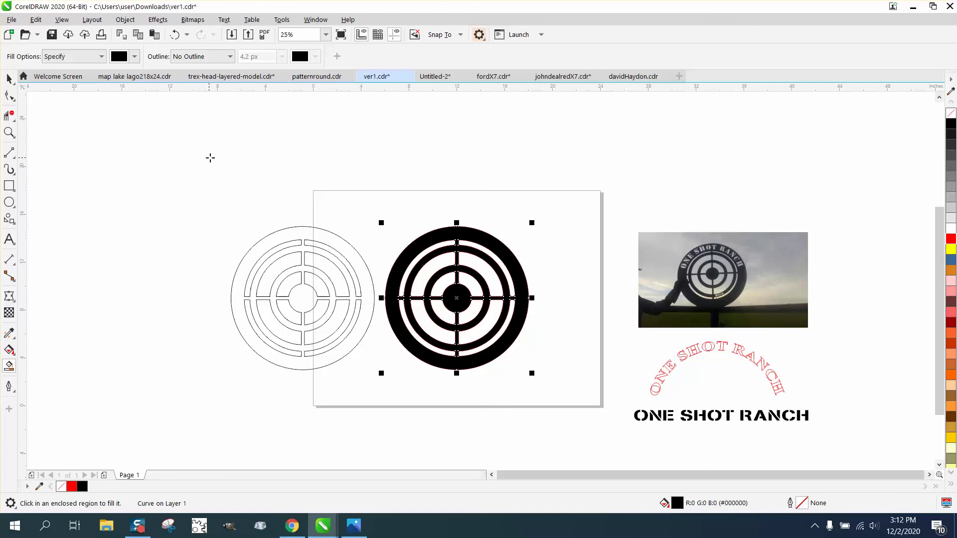
- Move the filled target shape off the page, remove its fill and give it a red outline
left_click(9, 78)
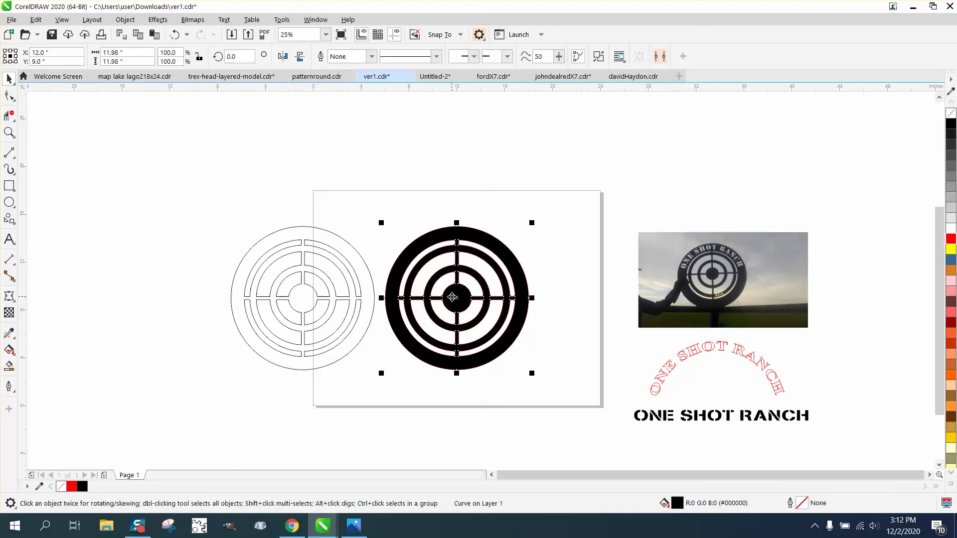
left_click_drag(414, 280, 142, 153)
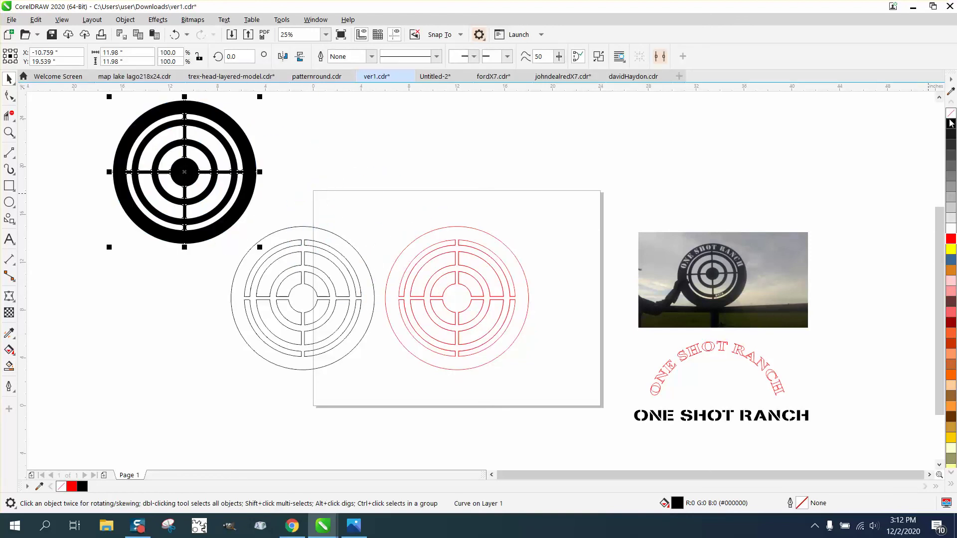
left_click(949, 202)
right_click(950, 240)
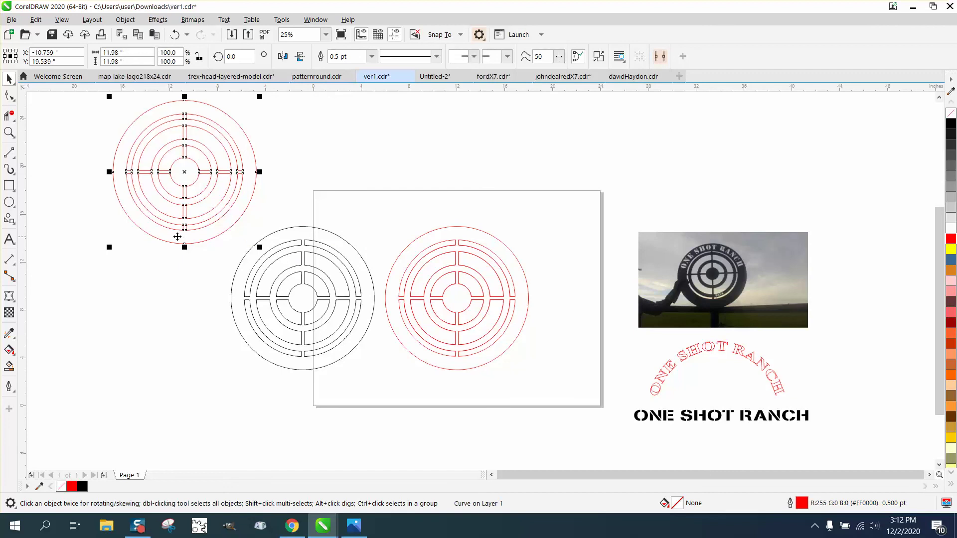
- Move the new red-outlined target to just above the reference photo, at about X 30.5 and Y 22.2 inches
left_click(9, 132)
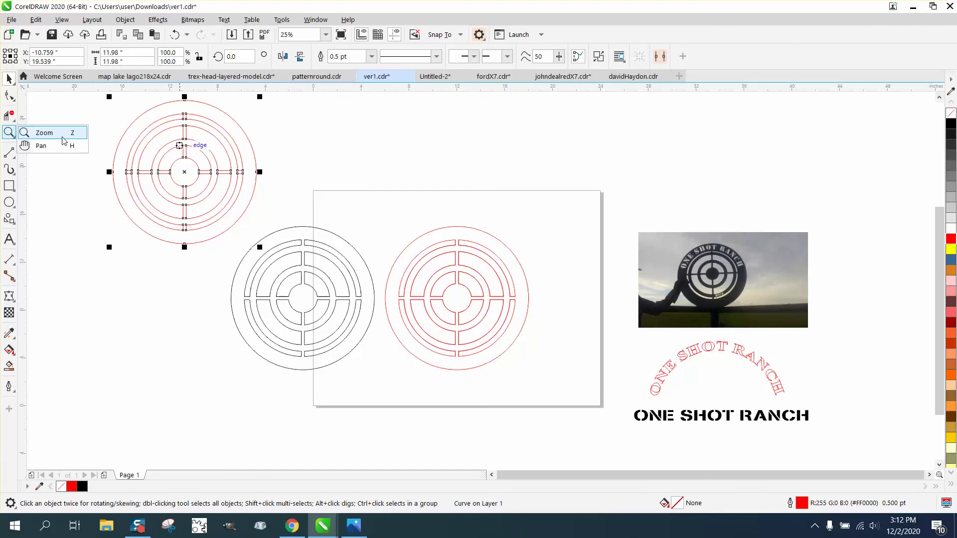
left_click(74, 134)
left_click_drag(175, 123, 215, 139)
scroll(272, 181, "down", 1)
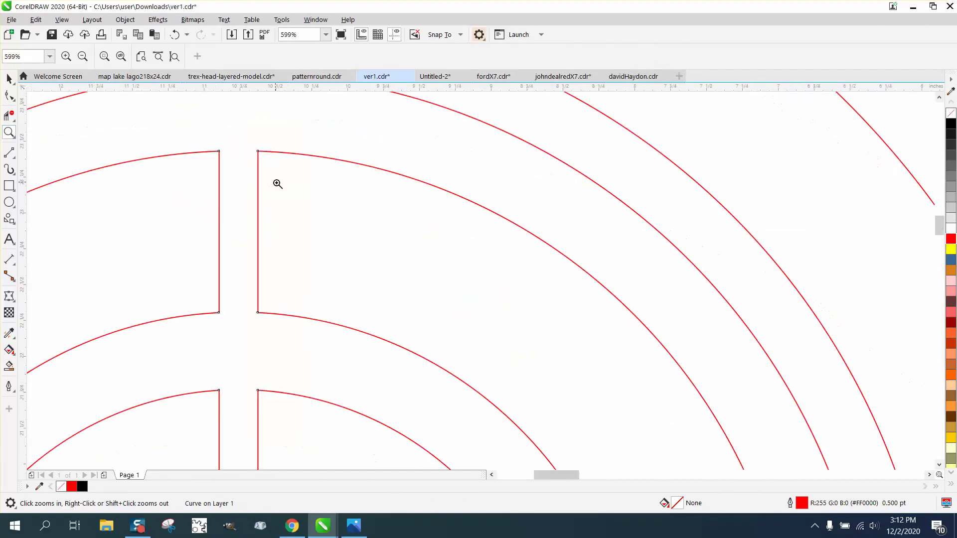
left_click(9, 78)
scroll(360, 261, "down", 2)
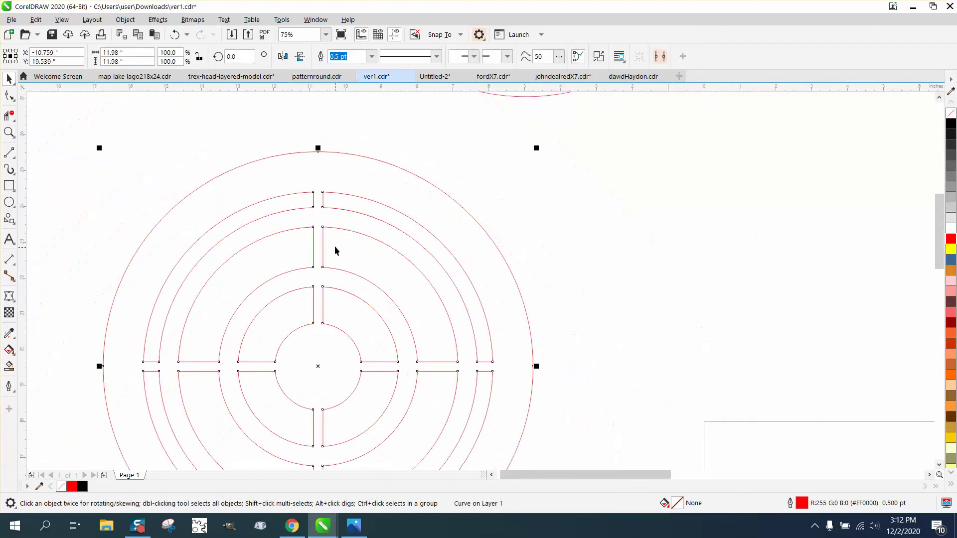
left_click(70, 110)
left_click_drag(332, 208, 398, 194)
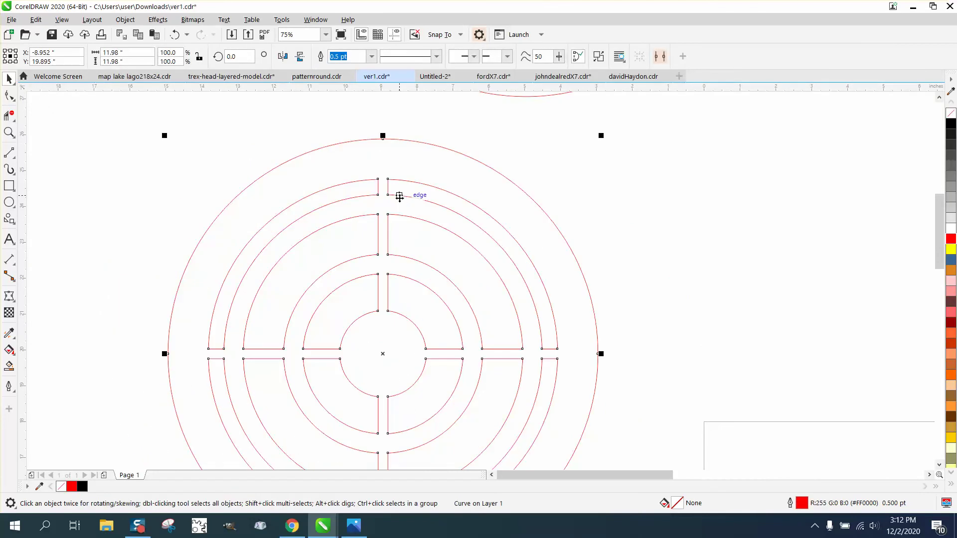
scroll(399, 197, "down", 2)
left_click_drag(449, 232, 752, 230)
scroll(520, 274, "down", 2)
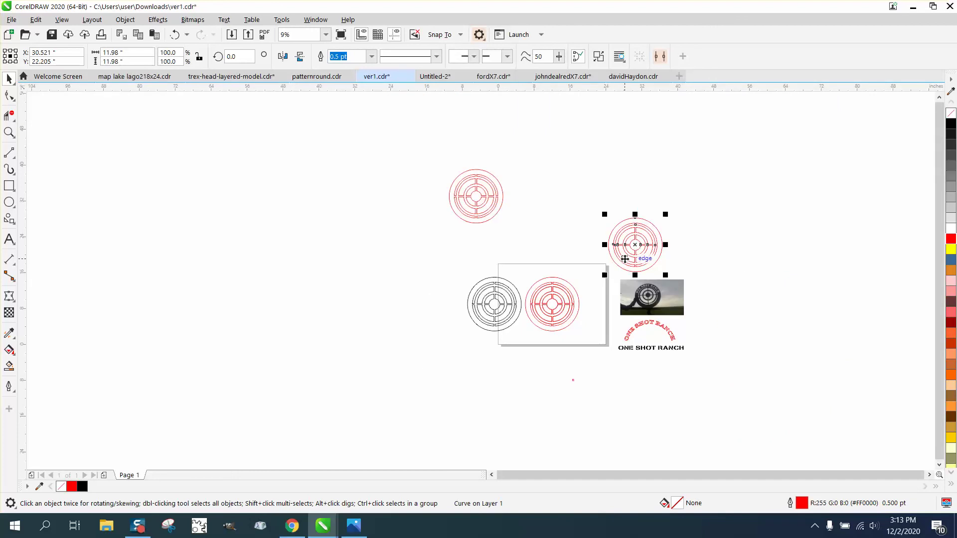
left_click(14, 133)
left_click_drag(568, 207, 686, 267)
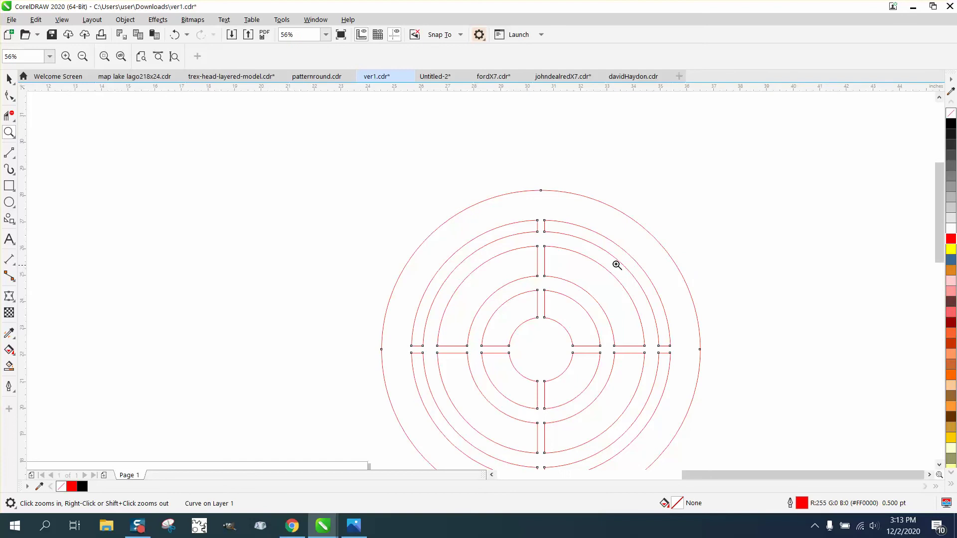